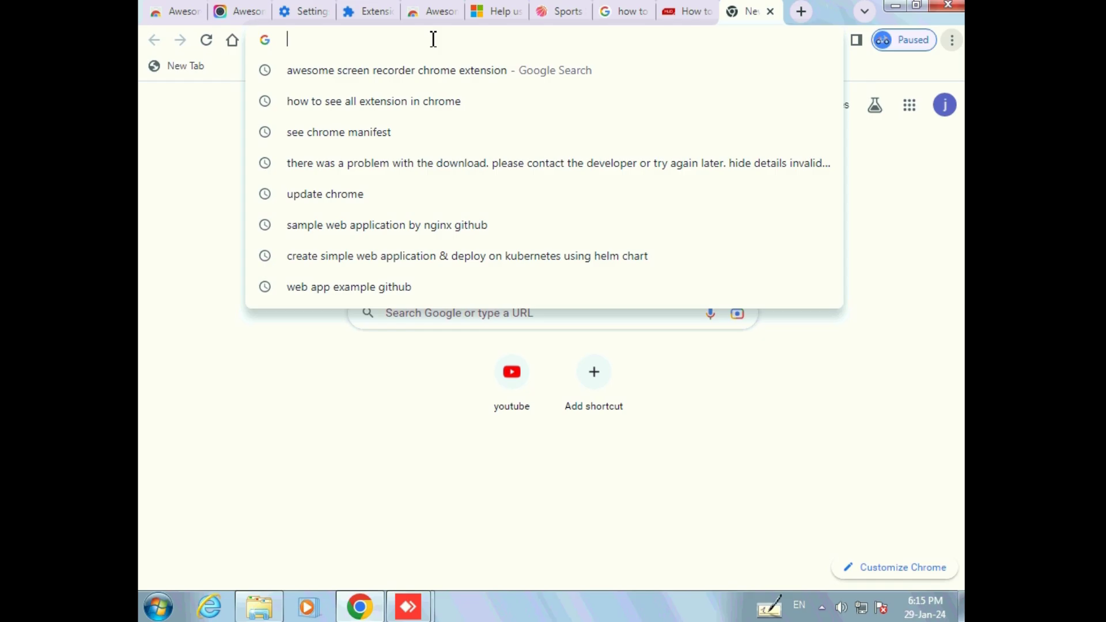
Step: Search Google for "download windows 10" and open Microsoft's "Download Windows 10 Disc Image (ISO File)" result
{"action": "type", "text": "download"}
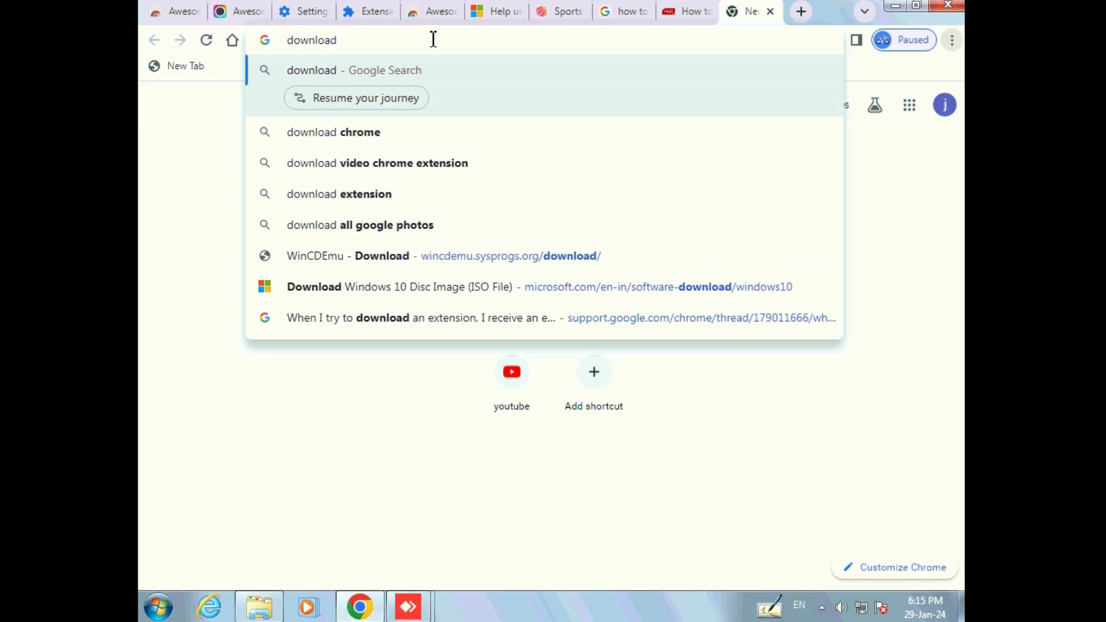
{"action": "type", "text": " window"}
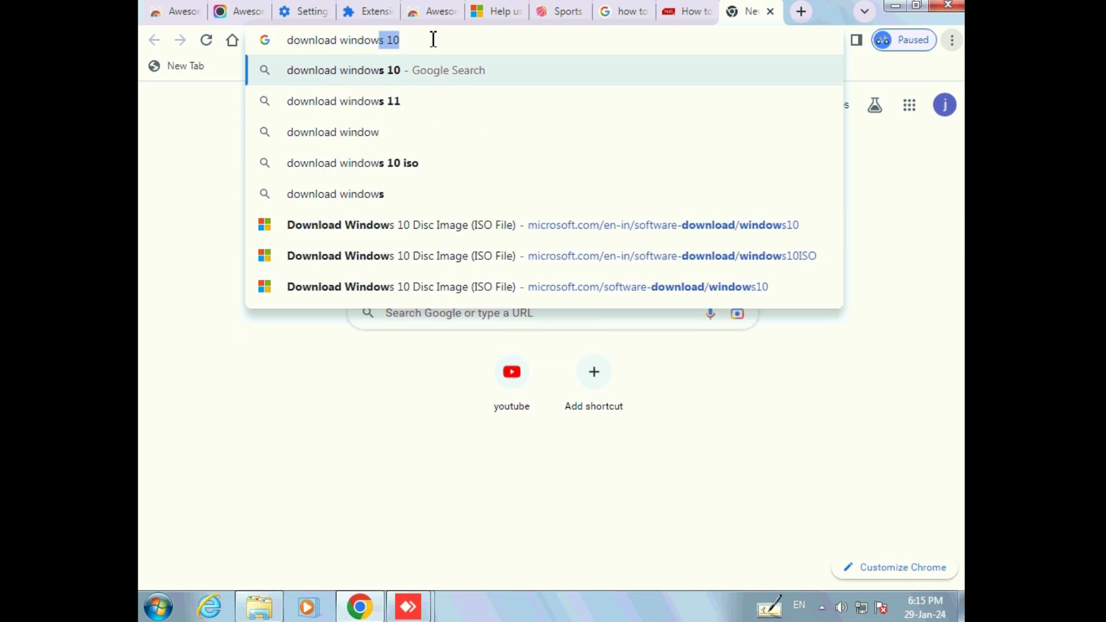
{"action": "type", "text": "s 10"}
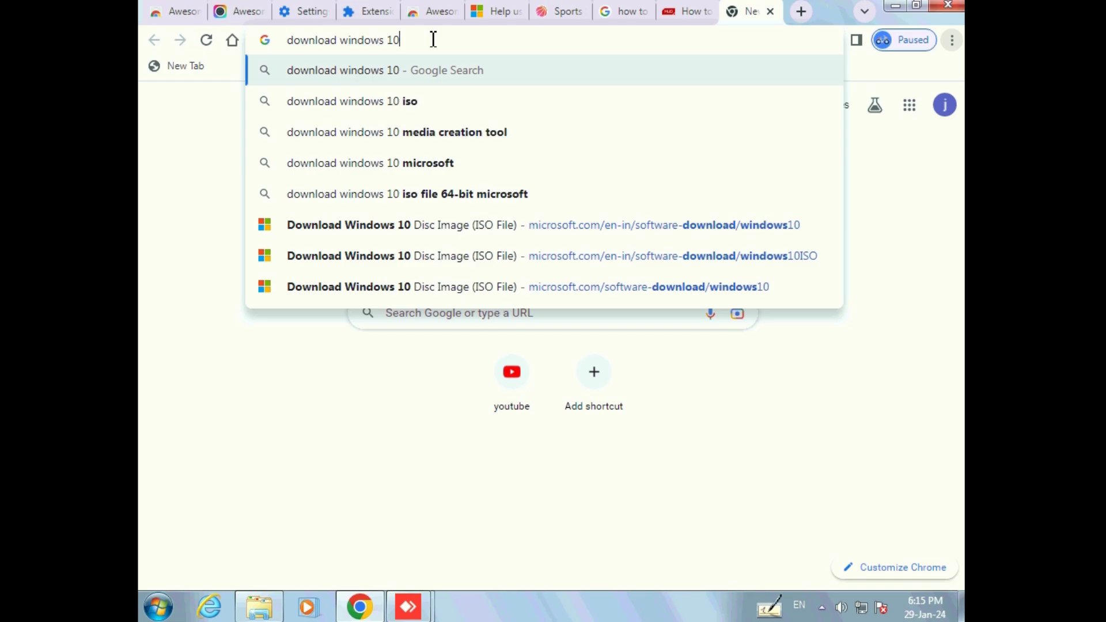
{"action": "key", "text": "Return"}
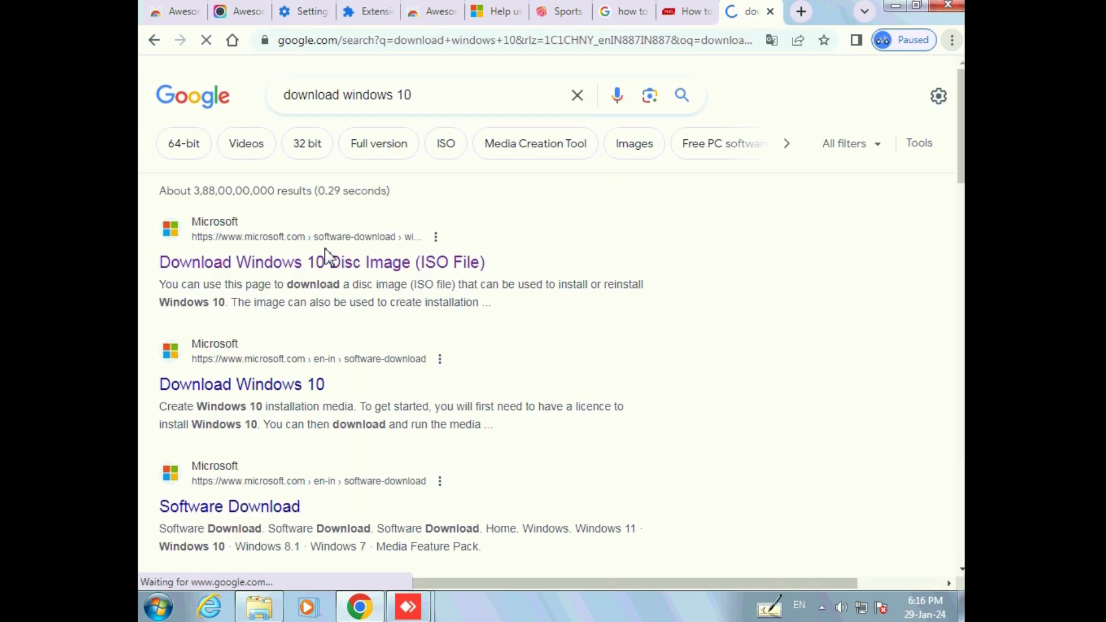
{"action": "left_click", "coordinate": [330, 264]}
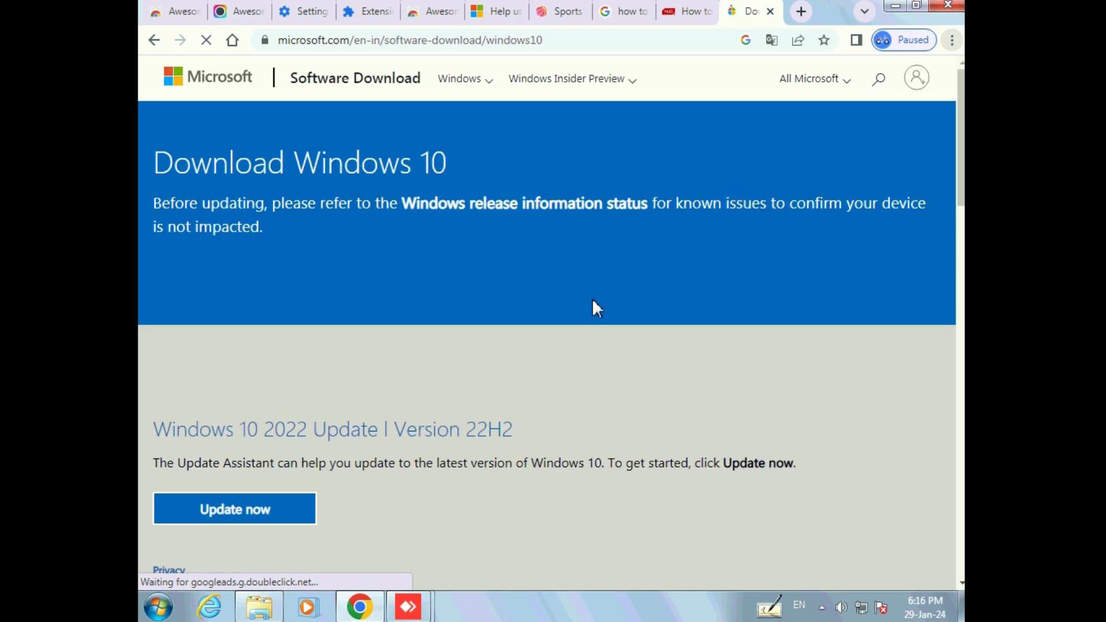
Step: Open the browser's developer tools for the Microsoft Download Windows 10 page
{"action": "scroll", "coordinate": [592, 300], "scroll_direction": "down", "scroll_amount": 4}
{"action": "scroll", "coordinate": [592, 299], "scroll_direction": "down", "scroll_amount": 3}
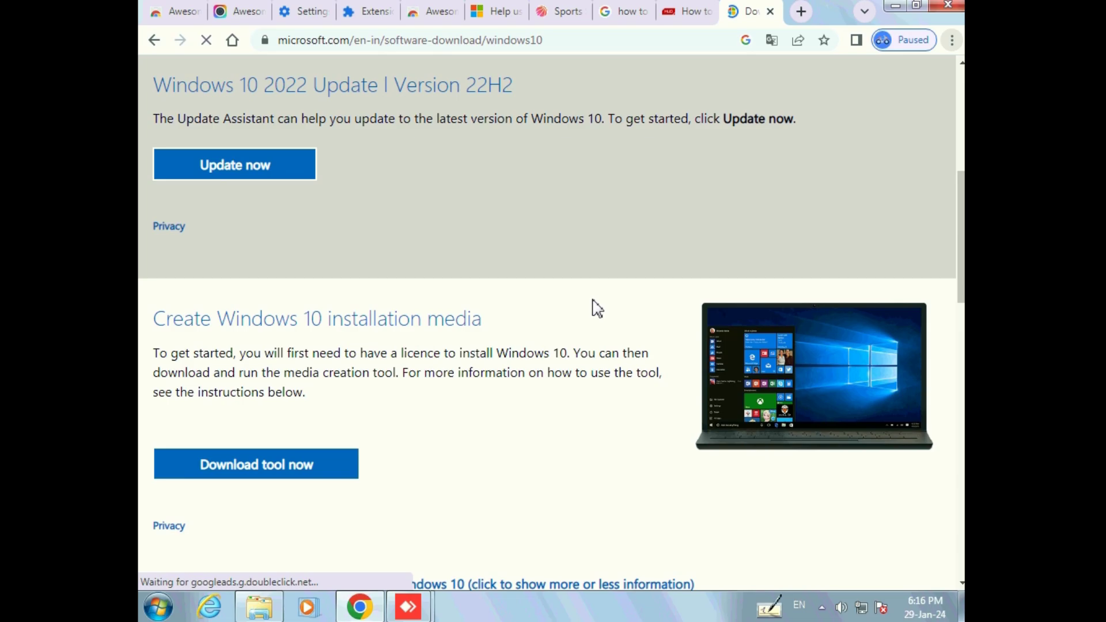
{"action": "scroll", "coordinate": [591, 301], "scroll_direction": "down", "scroll_amount": 1}
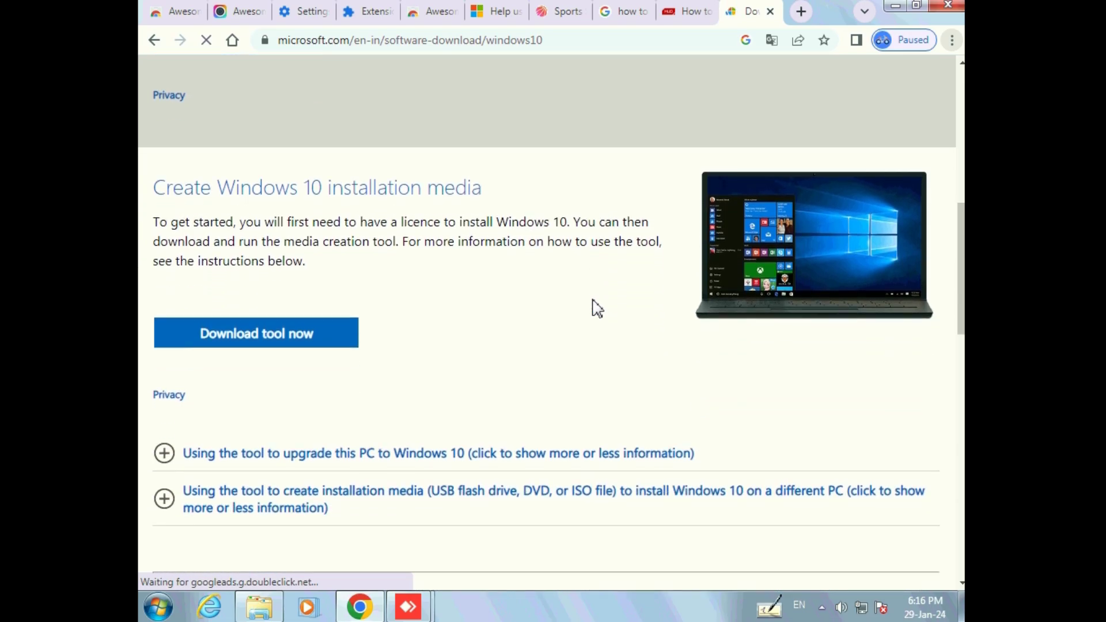
{"action": "scroll", "coordinate": [593, 306], "scroll_direction": "up", "scroll_amount": 2}
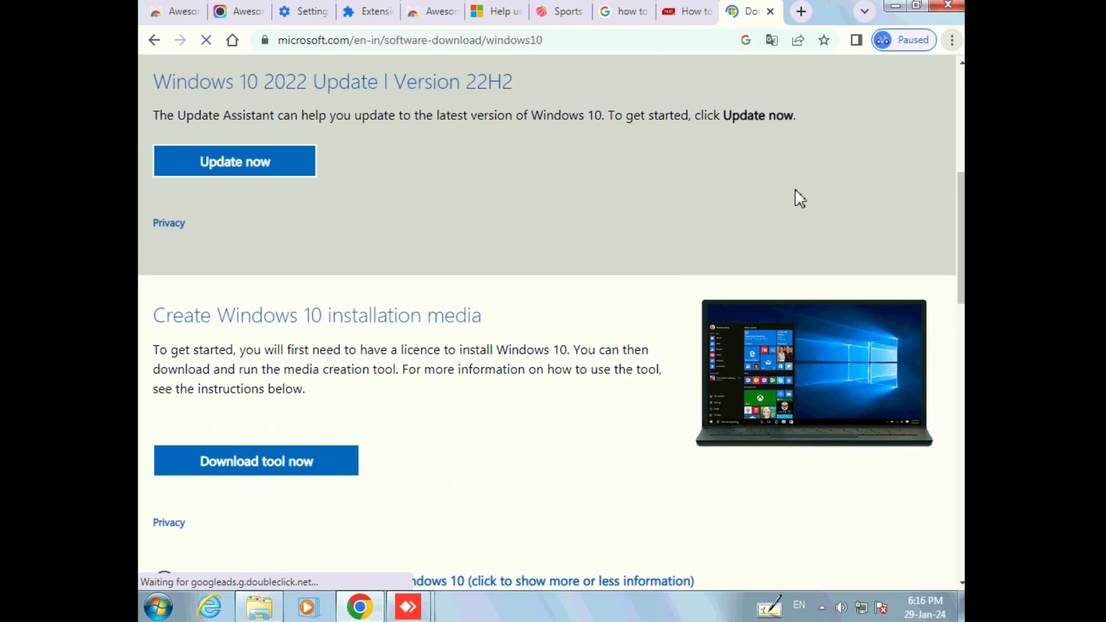
{"action": "left_click", "coordinate": [952, 42]}
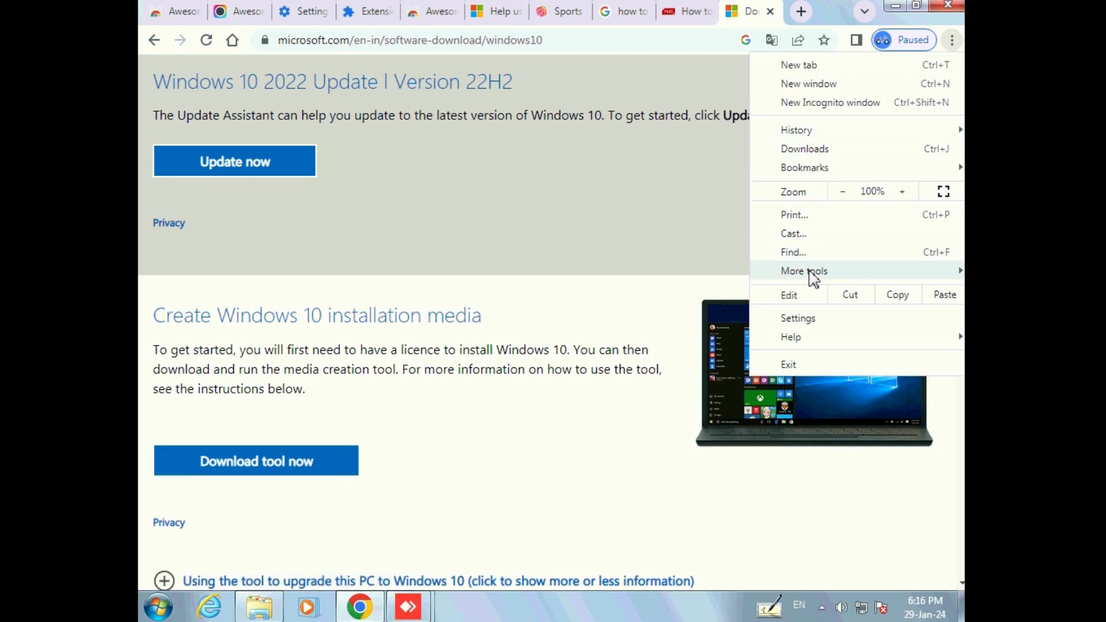
{"action": "mouse_move", "coordinate": [813, 277]}
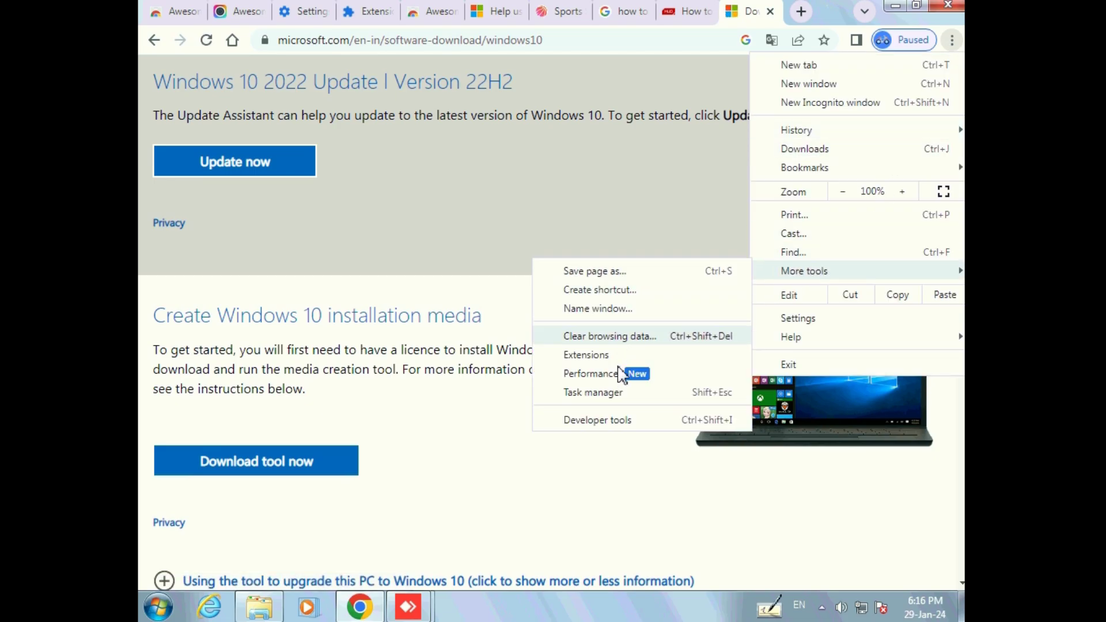
{"action": "left_click", "coordinate": [607, 425]}
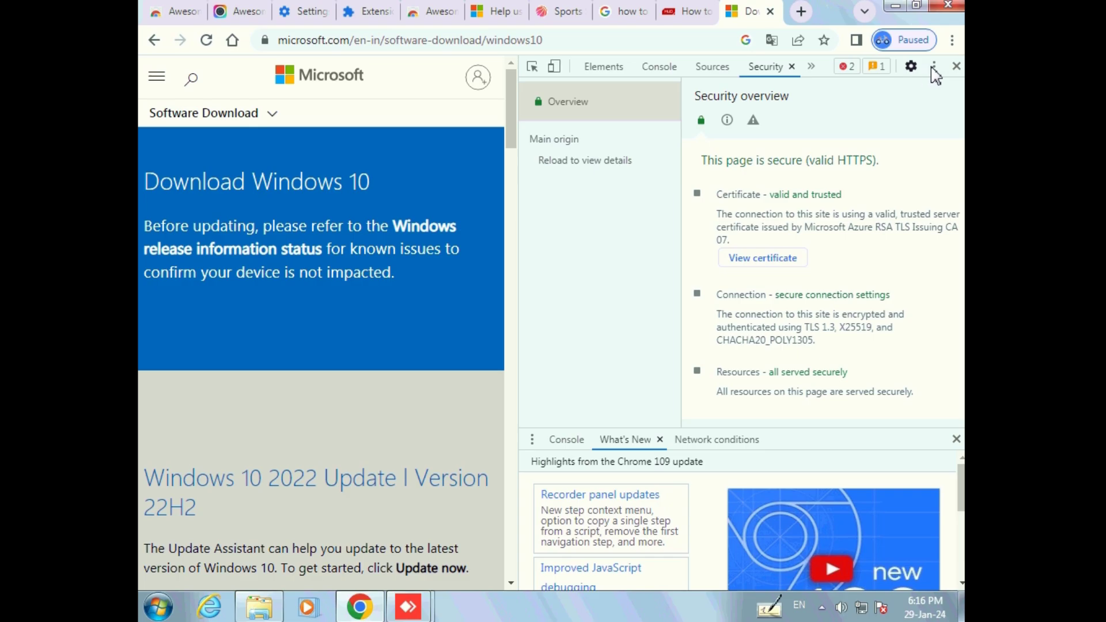
Step: Show the Network conditions tool within the developer tools
{"action": "left_click", "coordinate": [933, 67]}
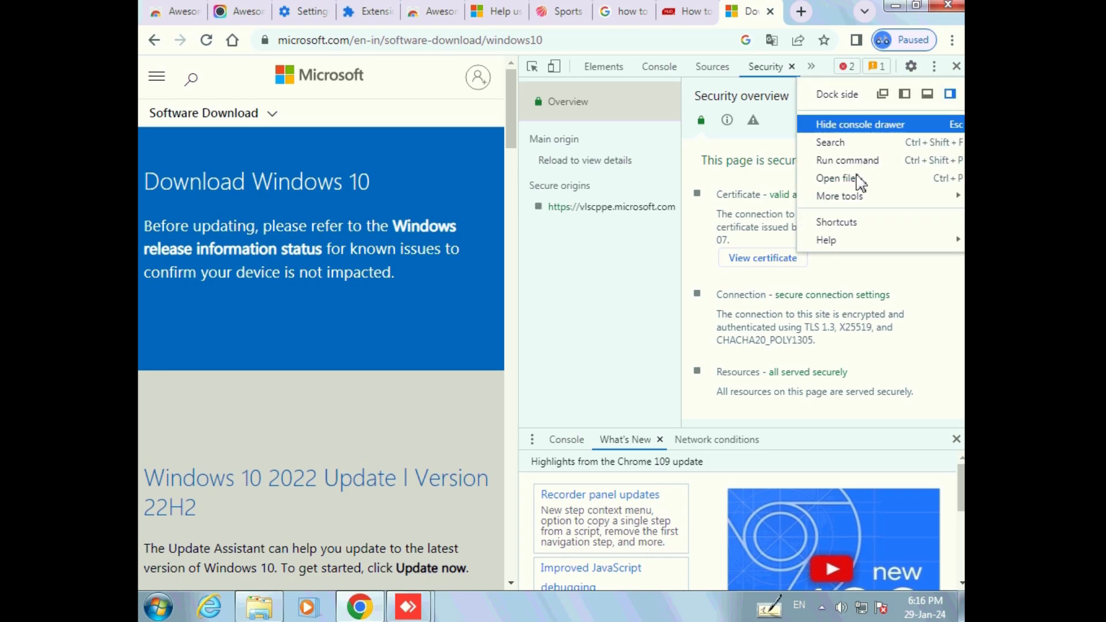
{"action": "mouse_move", "coordinate": [841, 197]}
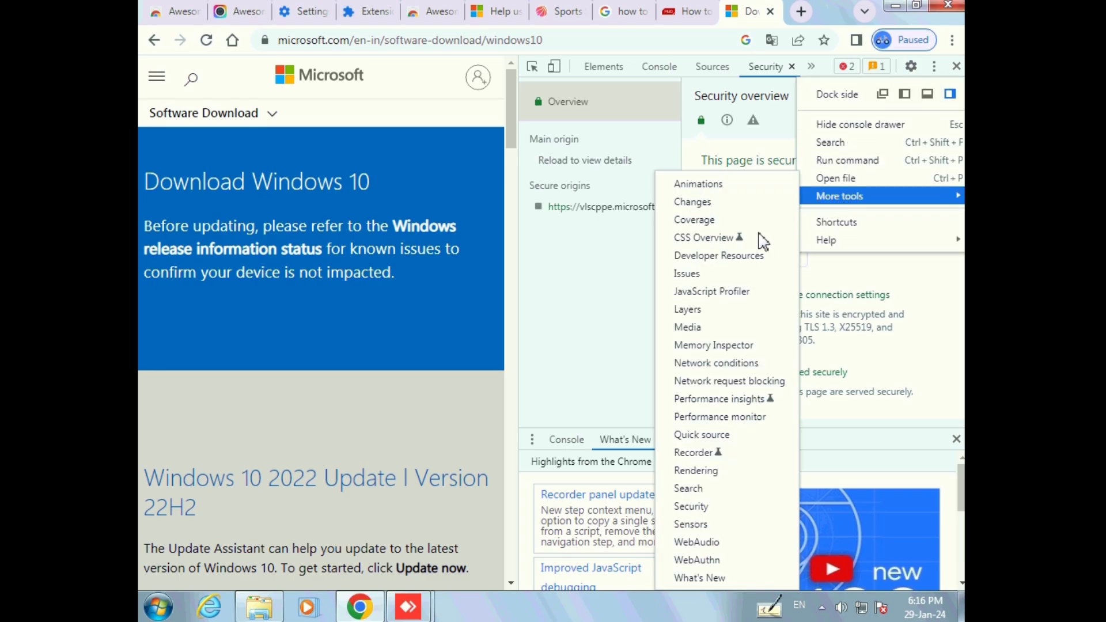
{"action": "left_click", "coordinate": [719, 364]}
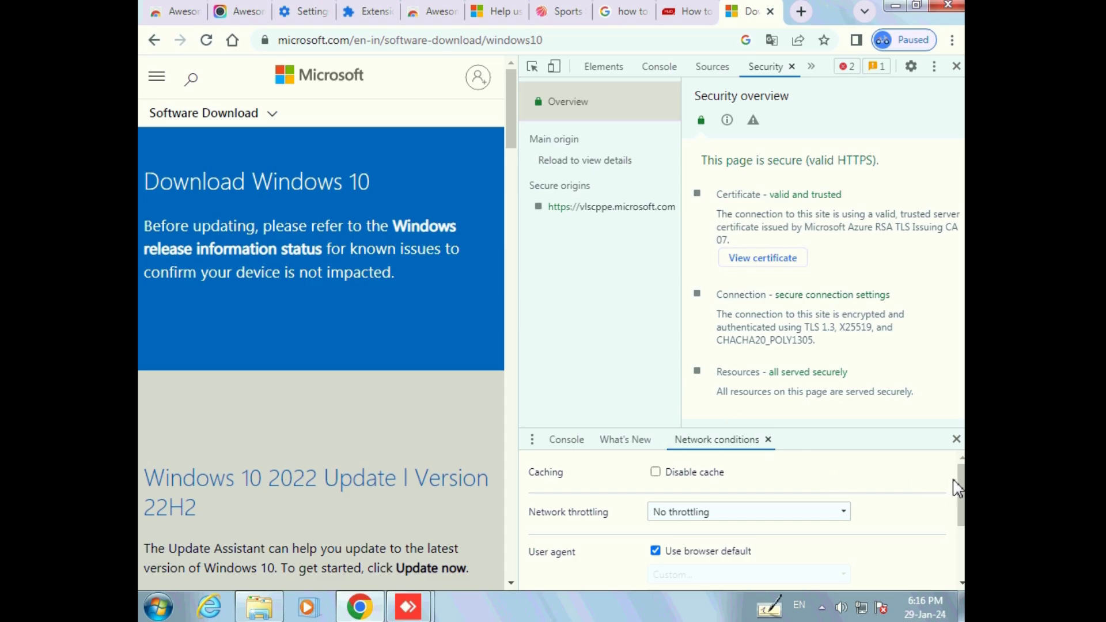
Step: Turn off the browser default user agent, set it to "Chrome — Chrome OS" and reload the page
{"action": "left_click_drag", "start_coordinate": [960, 490], "coordinate": [959, 533]}
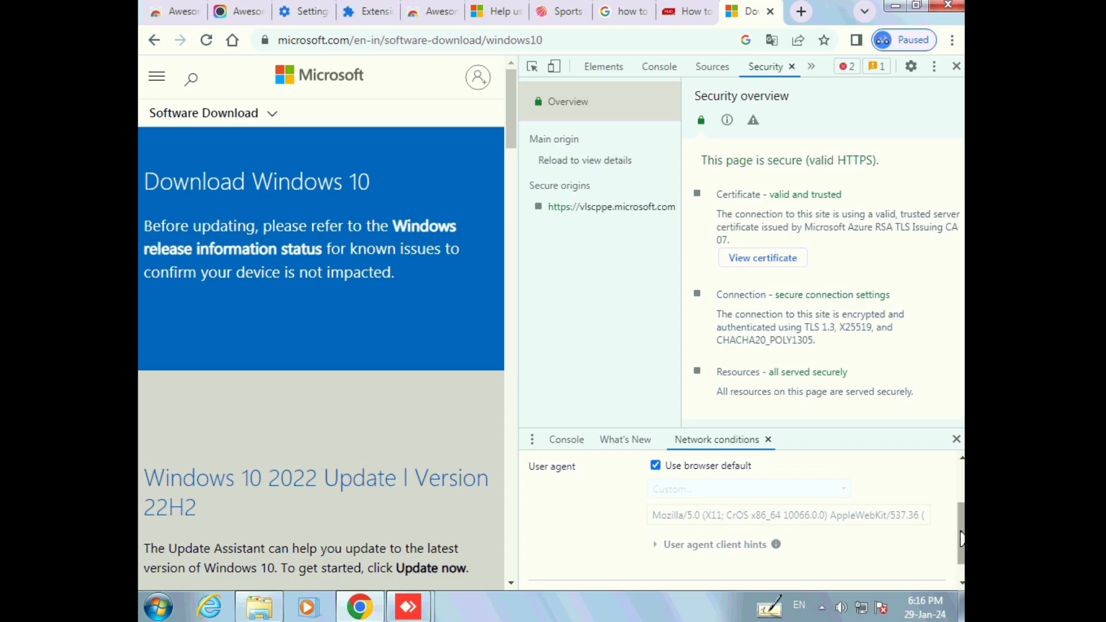
{"action": "scroll", "coordinate": [961, 513], "scroll_direction": "up", "scroll_amount": 3}
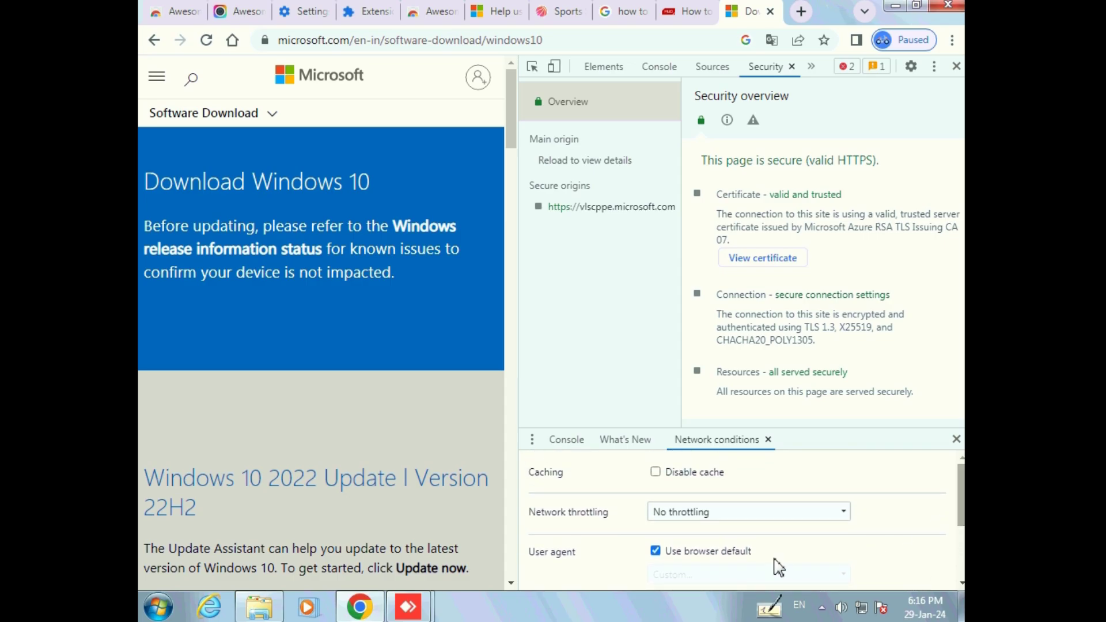
{"action": "left_click", "coordinate": [656, 551]}
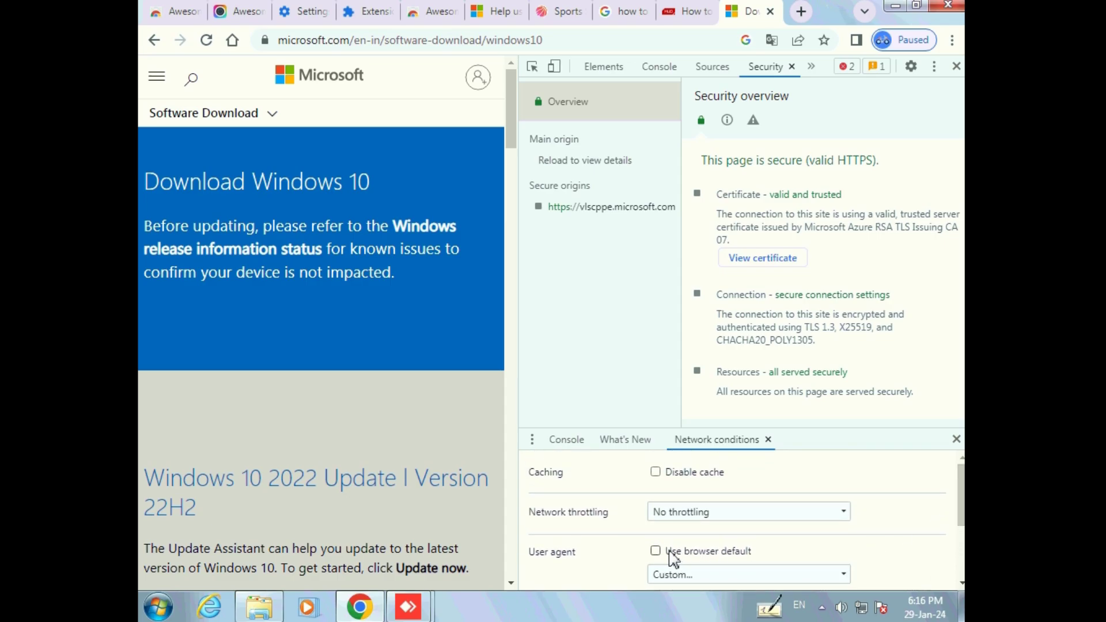
{"action": "scroll", "coordinate": [811, 567], "scroll_direction": "down", "scroll_amount": 2}
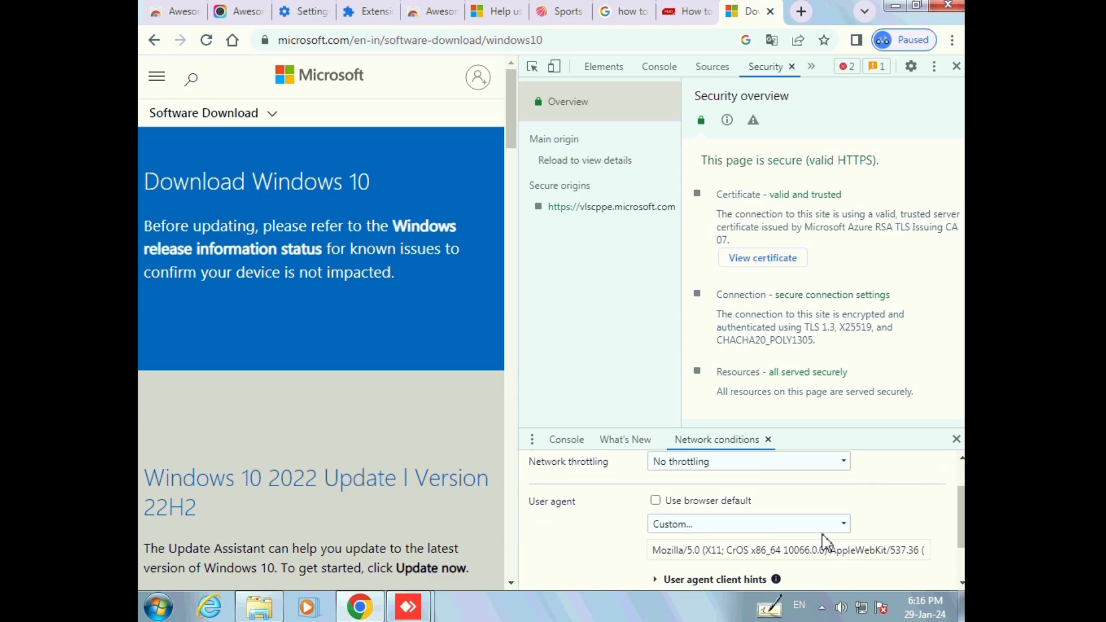
{"action": "left_click", "coordinate": [792, 525]}
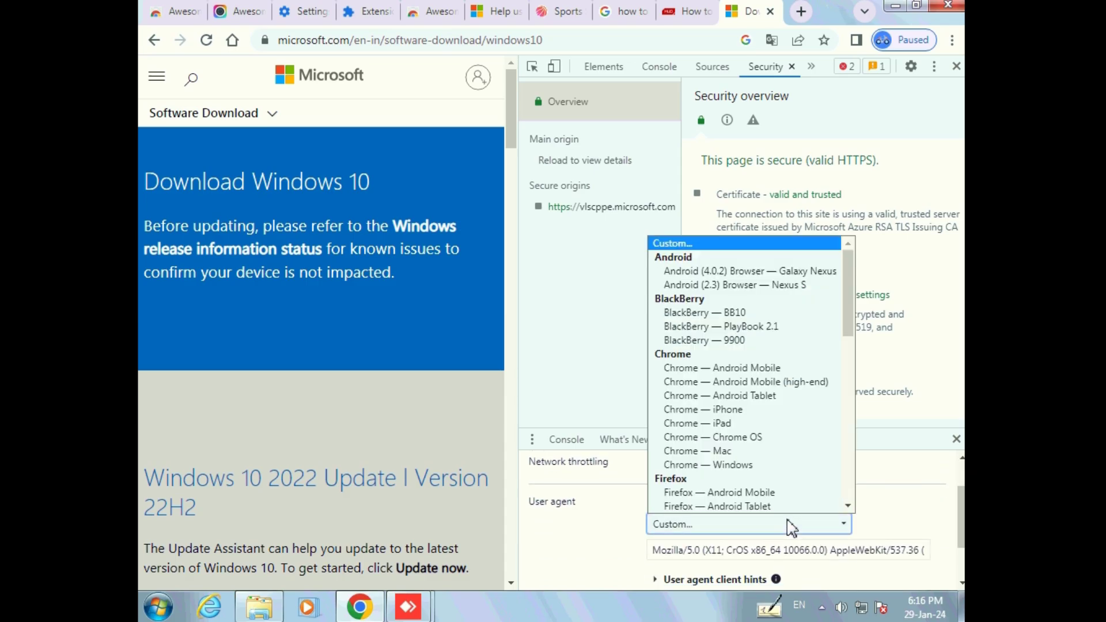
{"action": "left_click", "coordinate": [735, 438]}
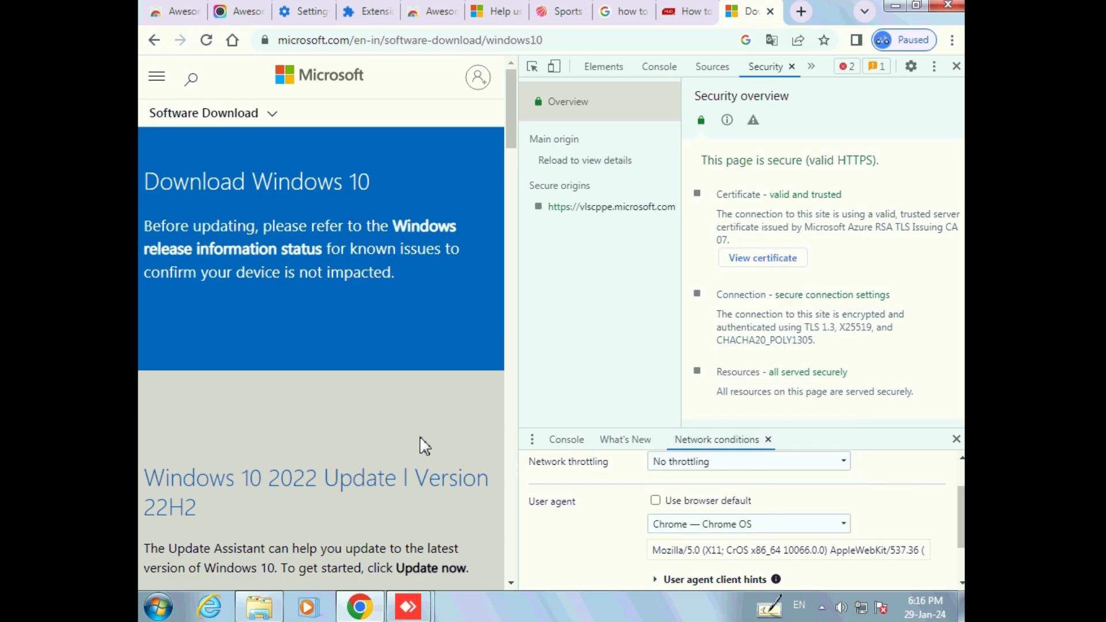
{"action": "key", "text": "F5"}
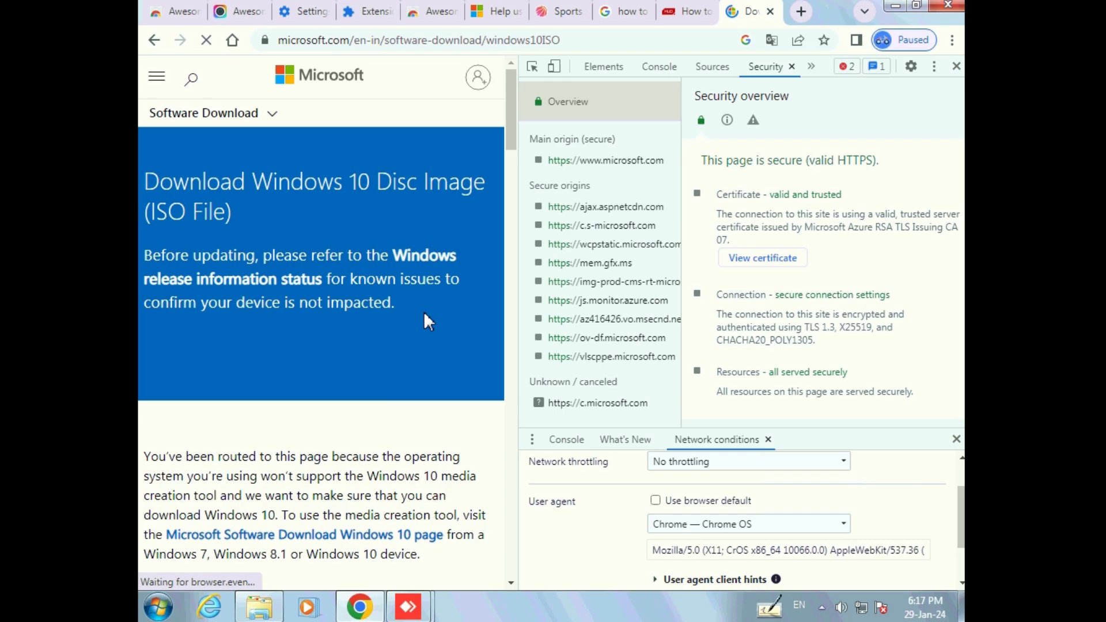
Step: Look through the reloaded Windows 10 Disc Image page down to the edition section and close the developer tools
{"action": "scroll", "coordinate": [424, 314], "scroll_direction": "down", "scroll_amount": 2}
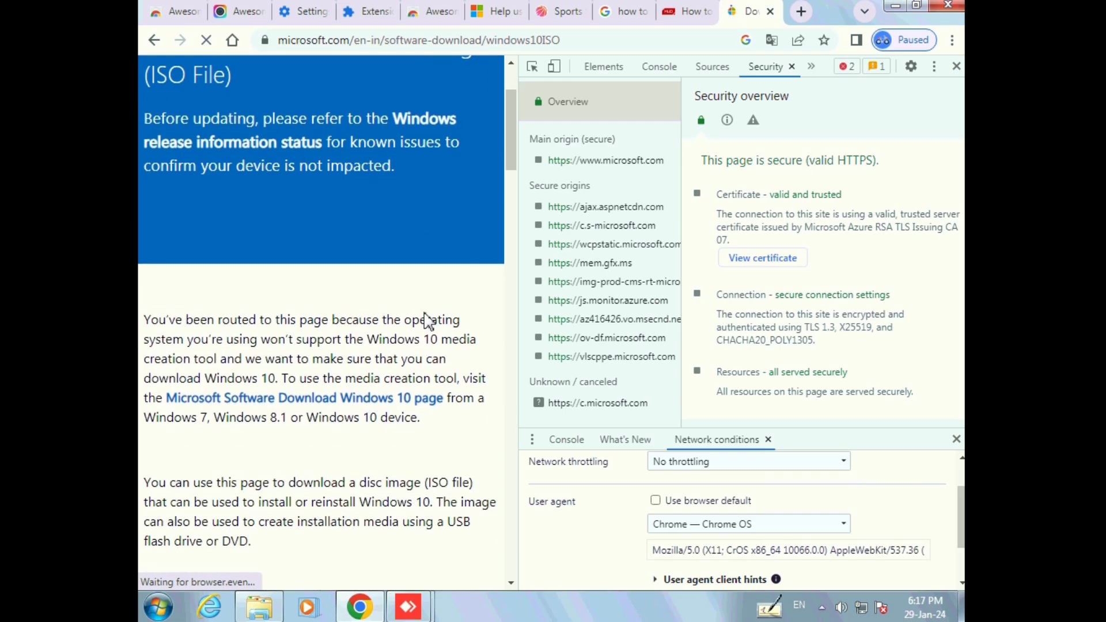
{"action": "scroll", "coordinate": [427, 320], "scroll_direction": "down", "scroll_amount": 3}
{"action": "scroll", "coordinate": [427, 314], "scroll_direction": "down", "scroll_amount": 3}
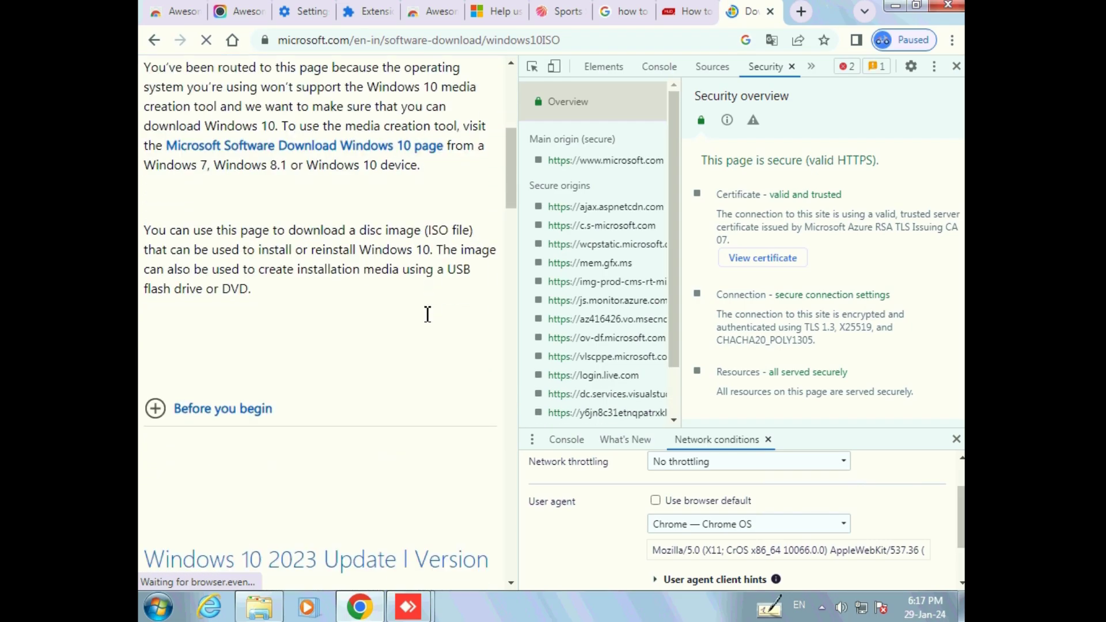
{"action": "scroll", "coordinate": [379, 392], "scroll_direction": "down", "scroll_amount": 4}
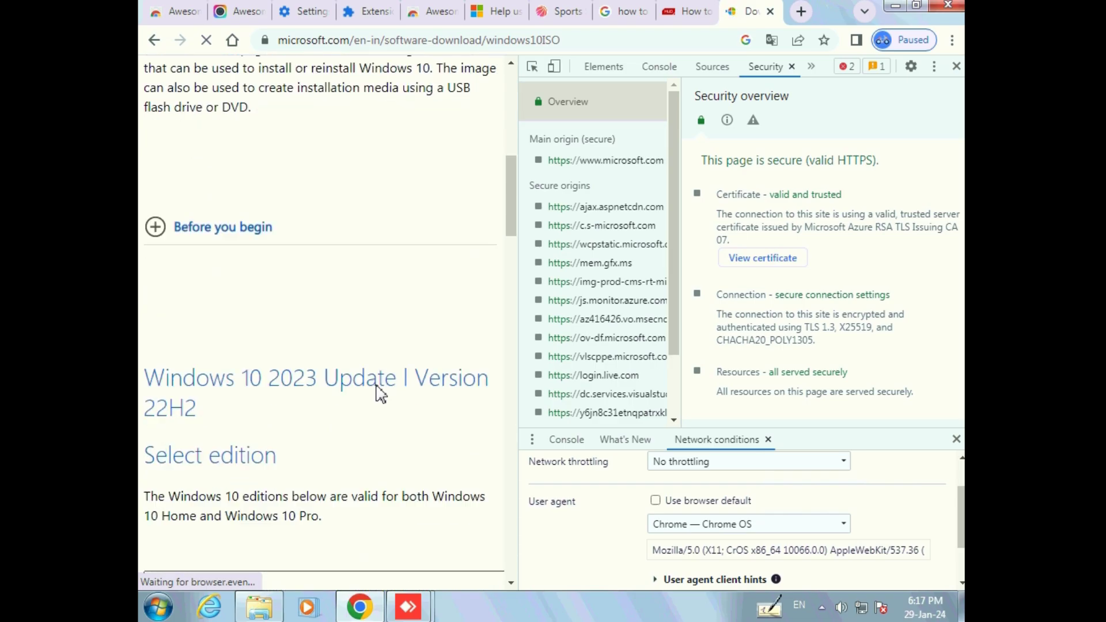
{"action": "left_click", "coordinate": [956, 67]}
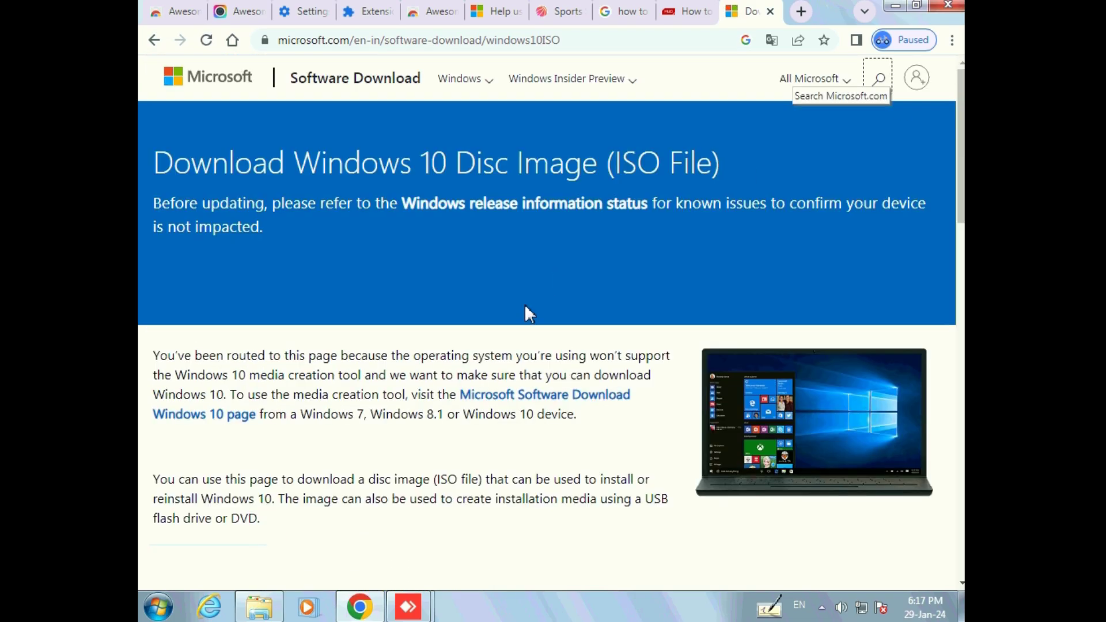
Step: Choose "Windows 10 (multi-edition ISO)" as the edition to download and confirm it
{"action": "scroll", "coordinate": [412, 432], "scroll_direction": "down", "scroll_amount": 5}
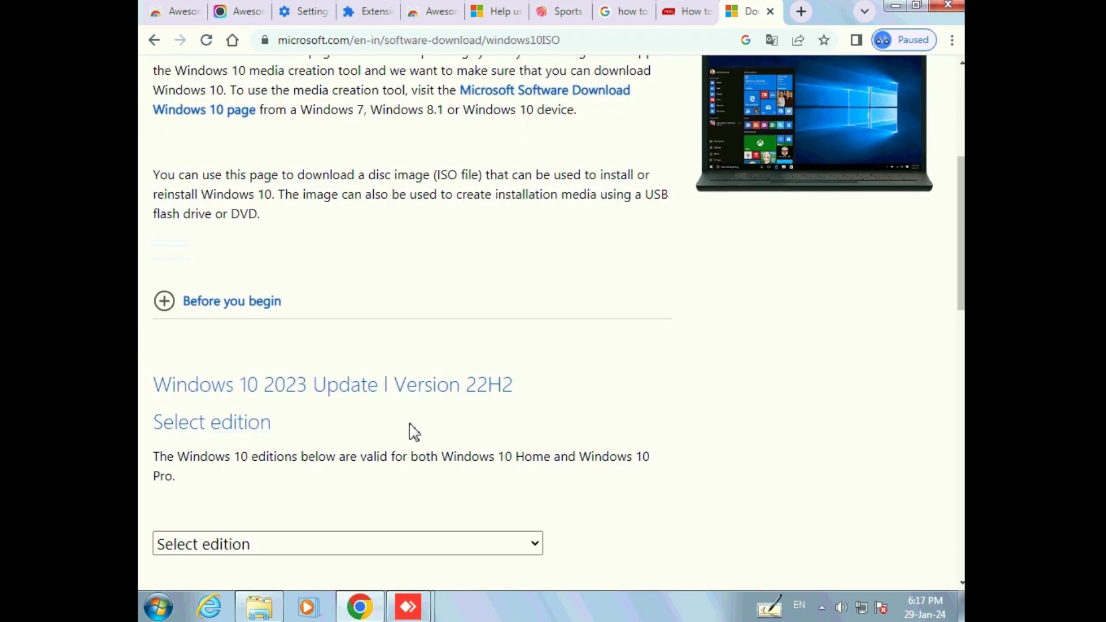
{"action": "scroll", "coordinate": [414, 432], "scroll_direction": "down", "scroll_amount": 2}
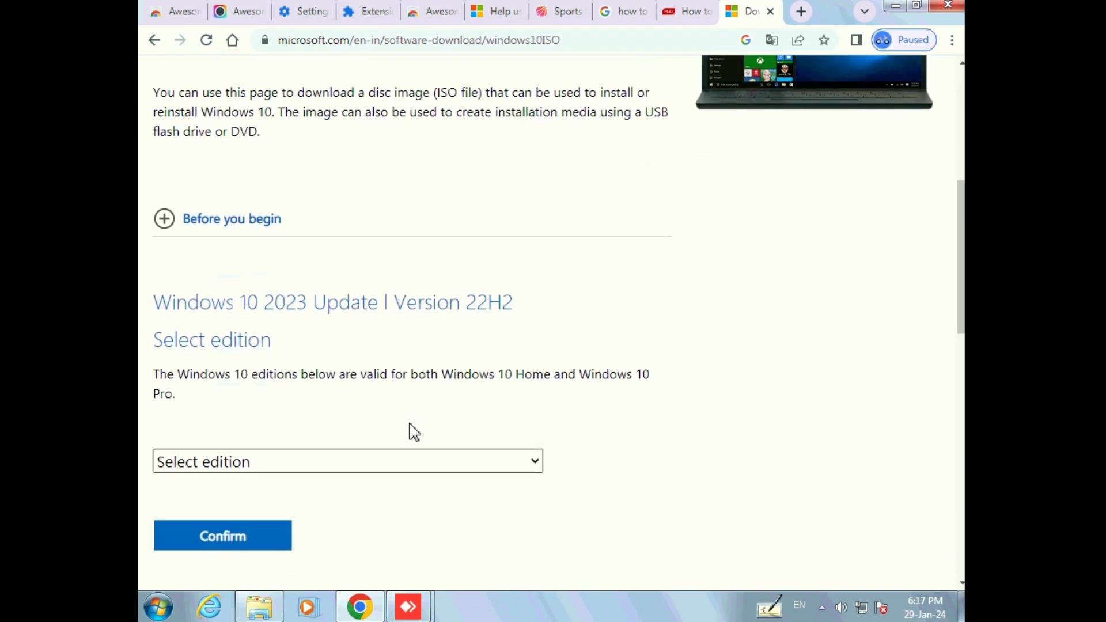
{"action": "left_click", "coordinate": [300, 462]}
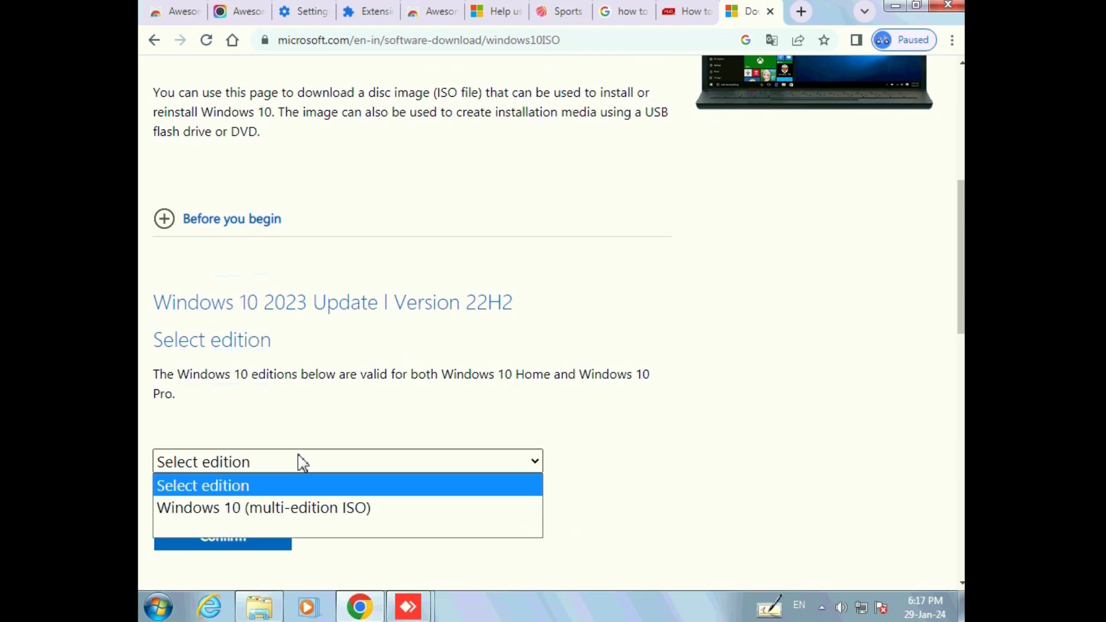
{"action": "left_click", "coordinate": [317, 508]}
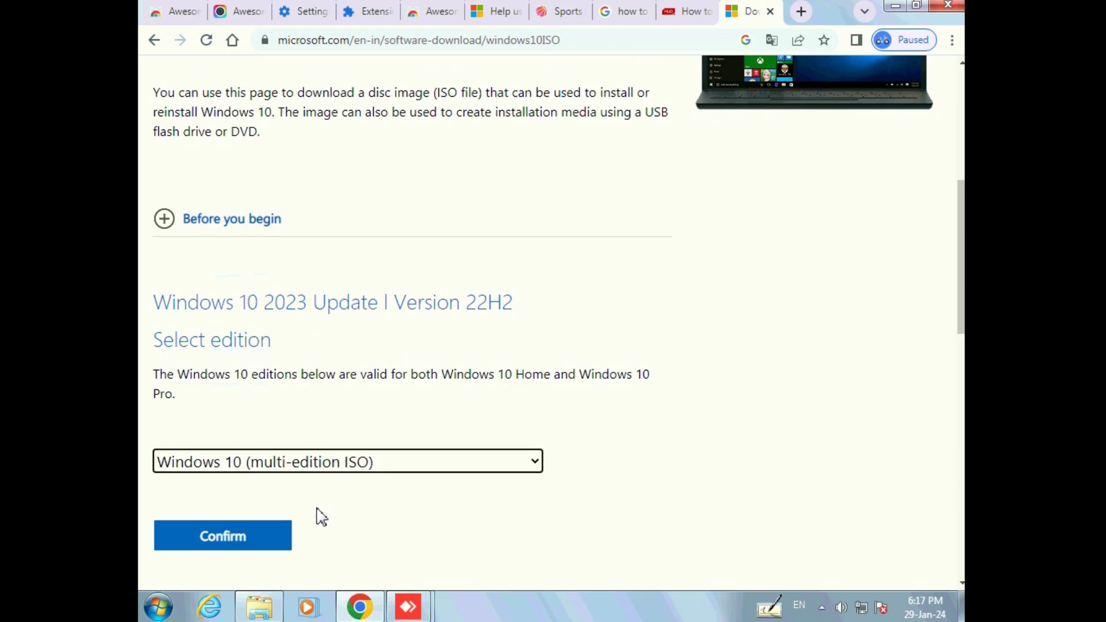
{"action": "scroll", "coordinate": [417, 383], "scroll_direction": "down", "scroll_amount": 3}
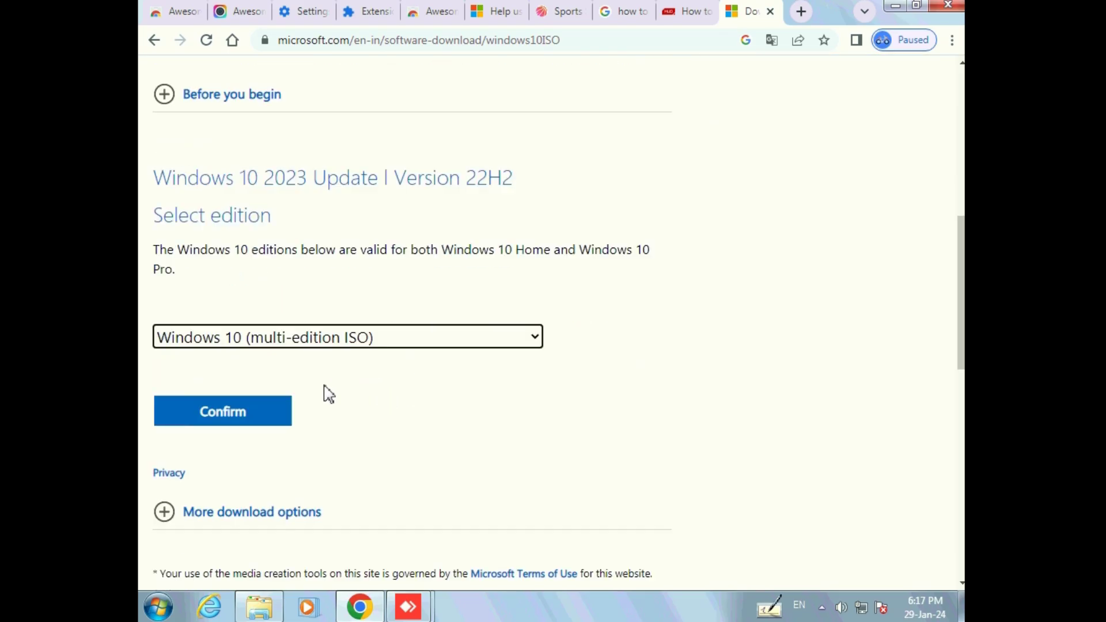
{"action": "left_click", "coordinate": [258, 410]}
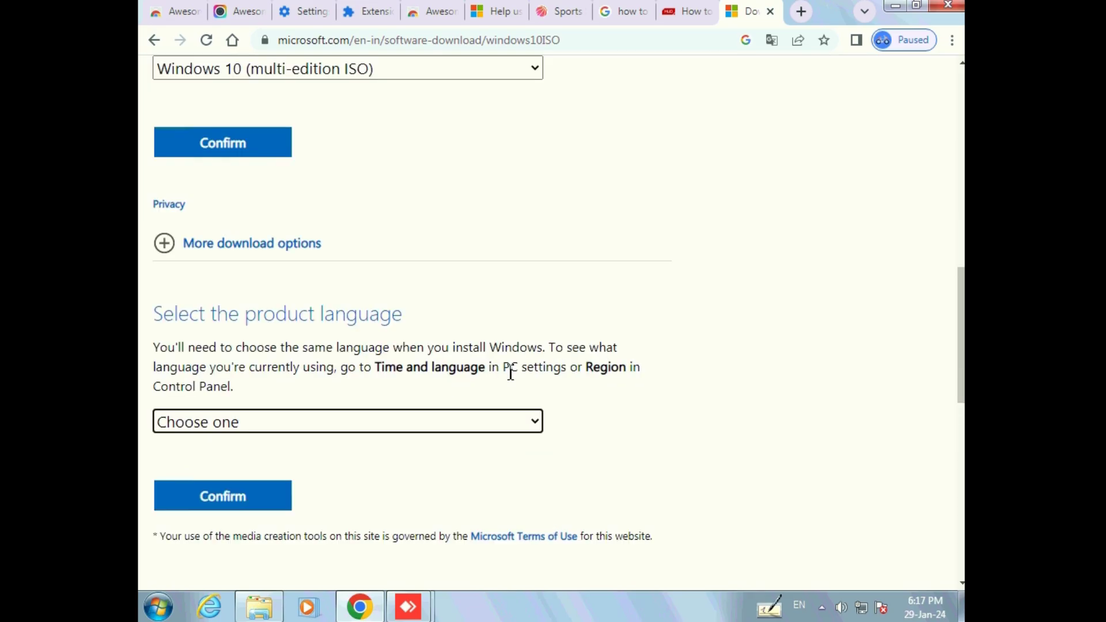
Step: Choose "English (United States)" as the product language and confirm it
{"action": "scroll", "coordinate": [510, 371], "scroll_direction": "down", "scroll_amount": 2}
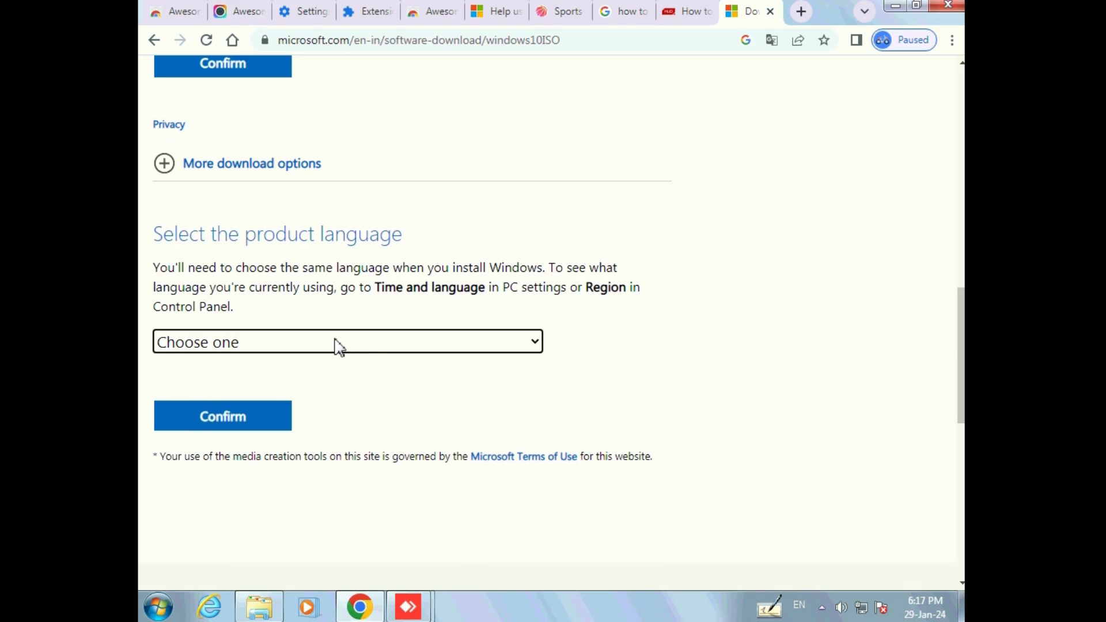
{"action": "left_click", "coordinate": [323, 346]}
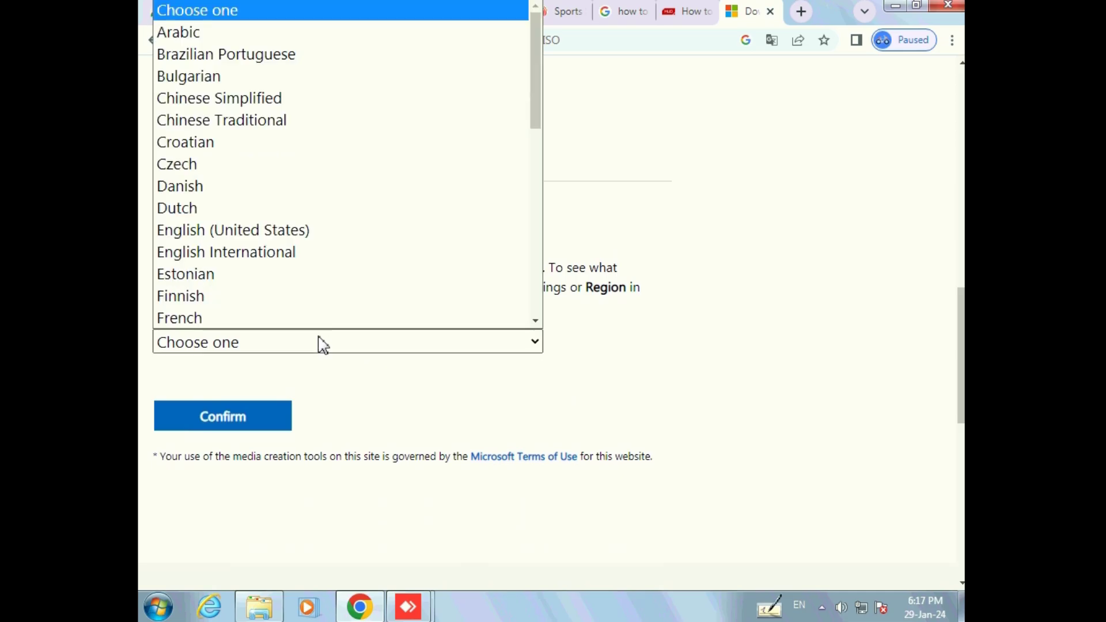
{"action": "left_click", "coordinate": [236, 235]}
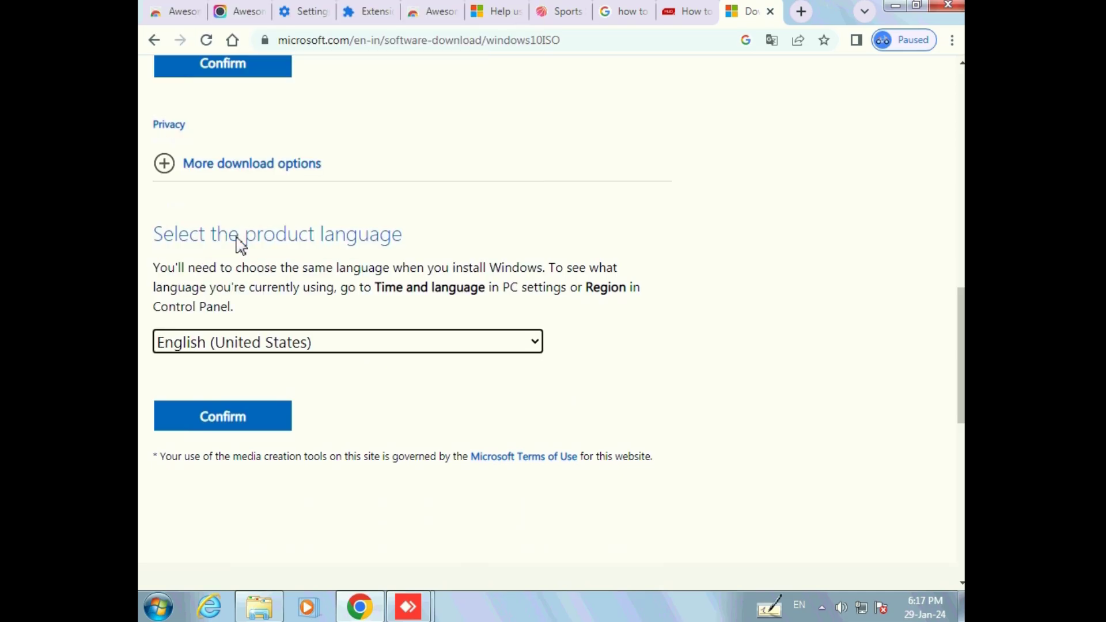
{"action": "left_click", "coordinate": [233, 425]}
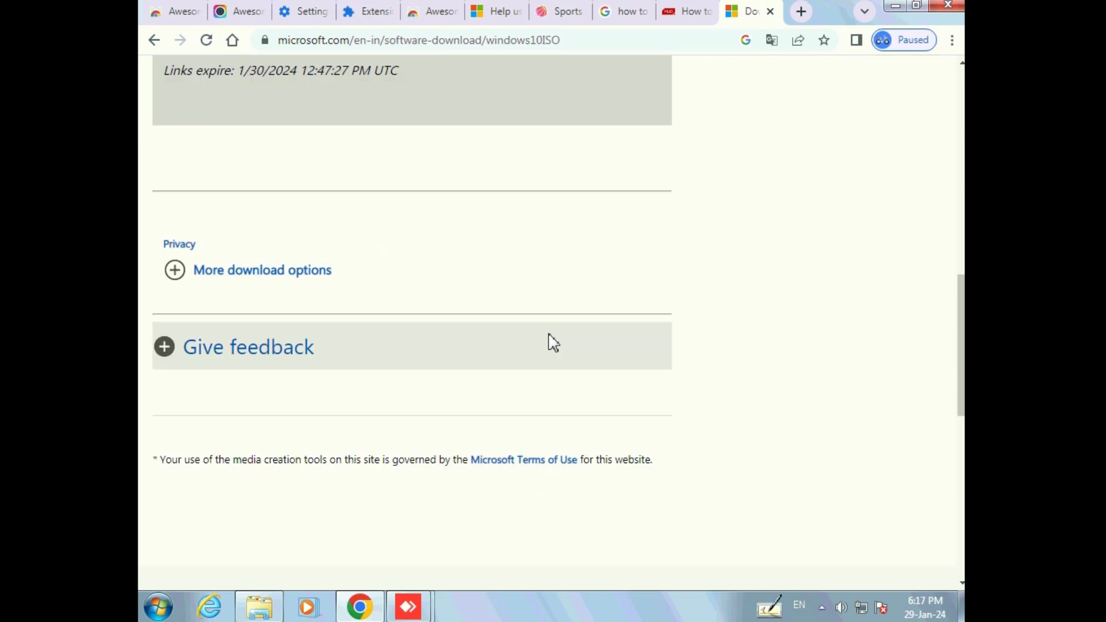
Step: Start the 32-bit download of the Windows 10 English (United States) ISO
{"action": "scroll", "coordinate": [551, 343], "scroll_direction": "up", "scroll_amount": 6}
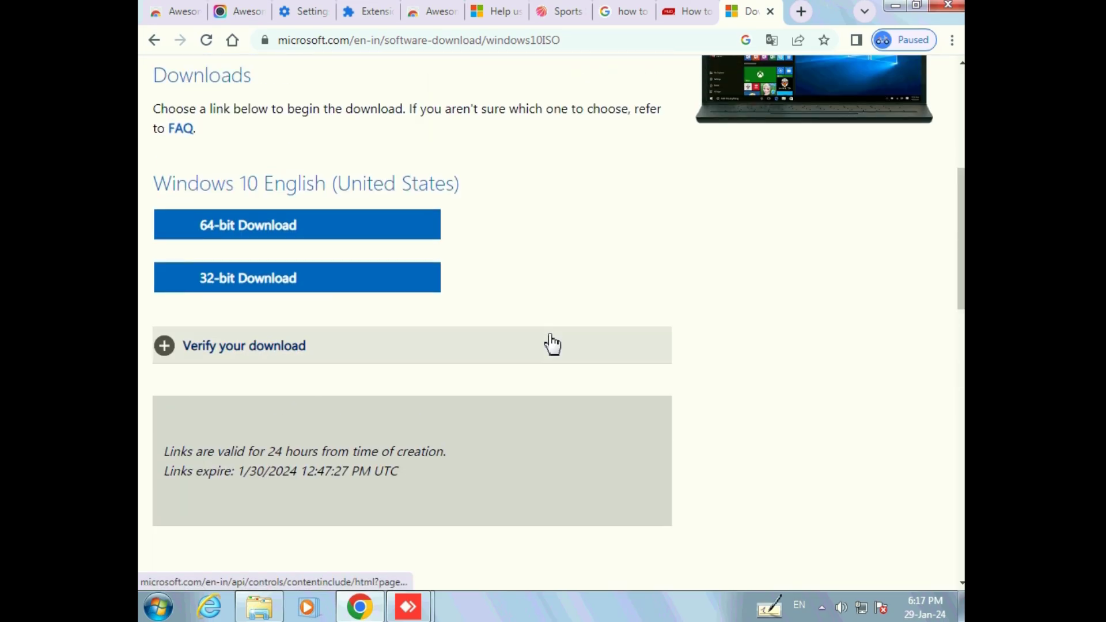
{"action": "left_click", "coordinate": [637, 357]}
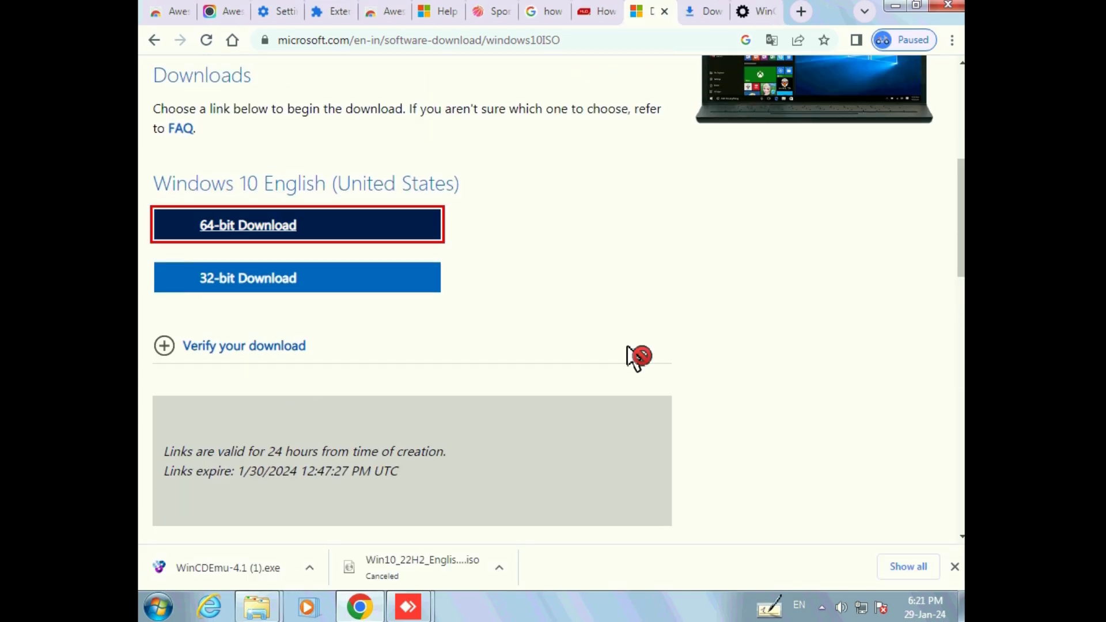
{"action": "key", "text": "Tab"}
{"action": "key", "text": "Return"}
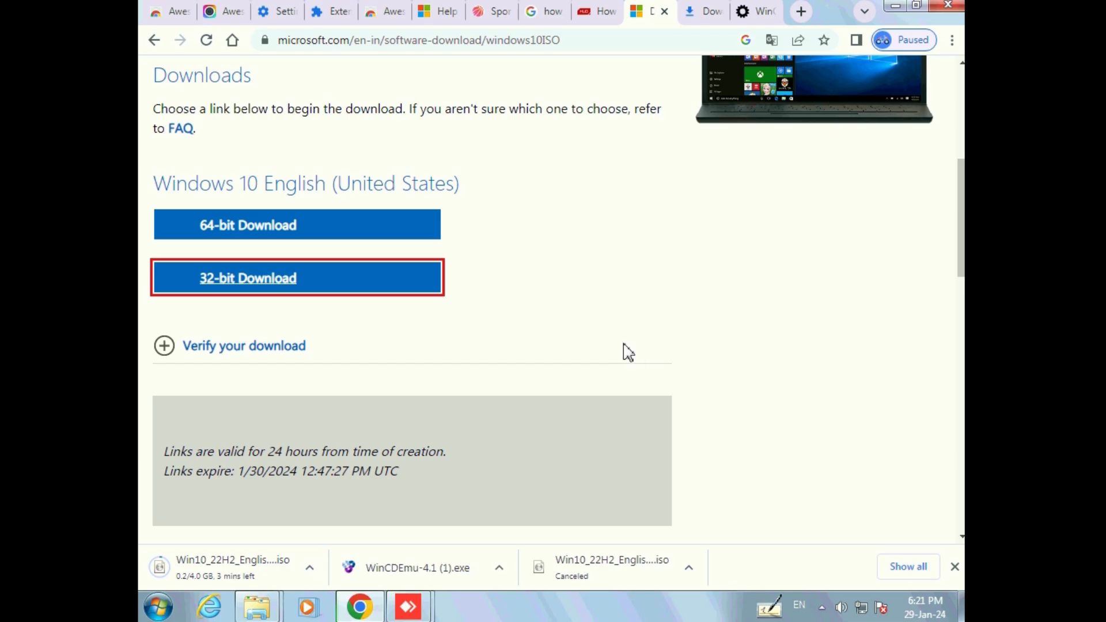
{"action": "left_click", "coordinate": [626, 346]}
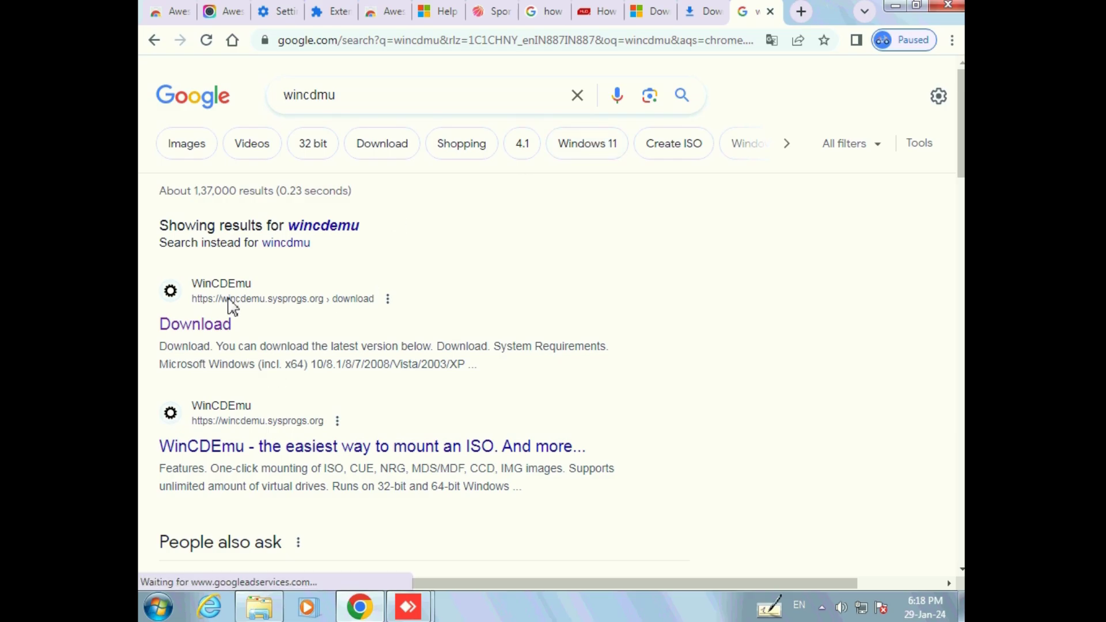
Step: Download WinCDEmu from its official download page, dismissing the ad, and show the installer in its folder
{"action": "left_click", "coordinate": [204, 341]}
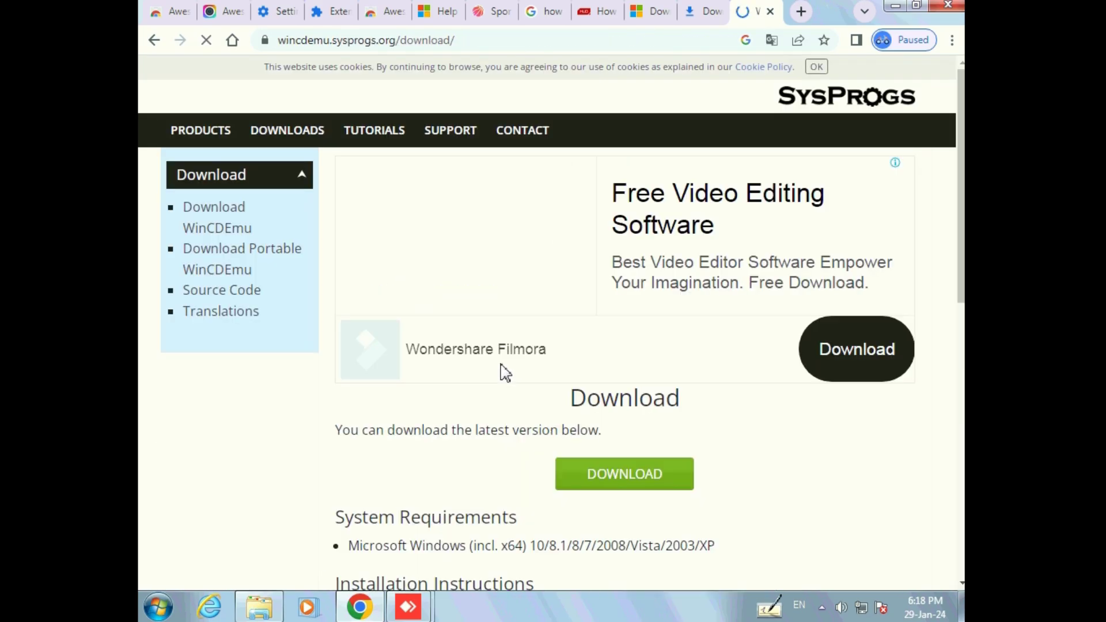
{"action": "left_click", "coordinate": [602, 484]}
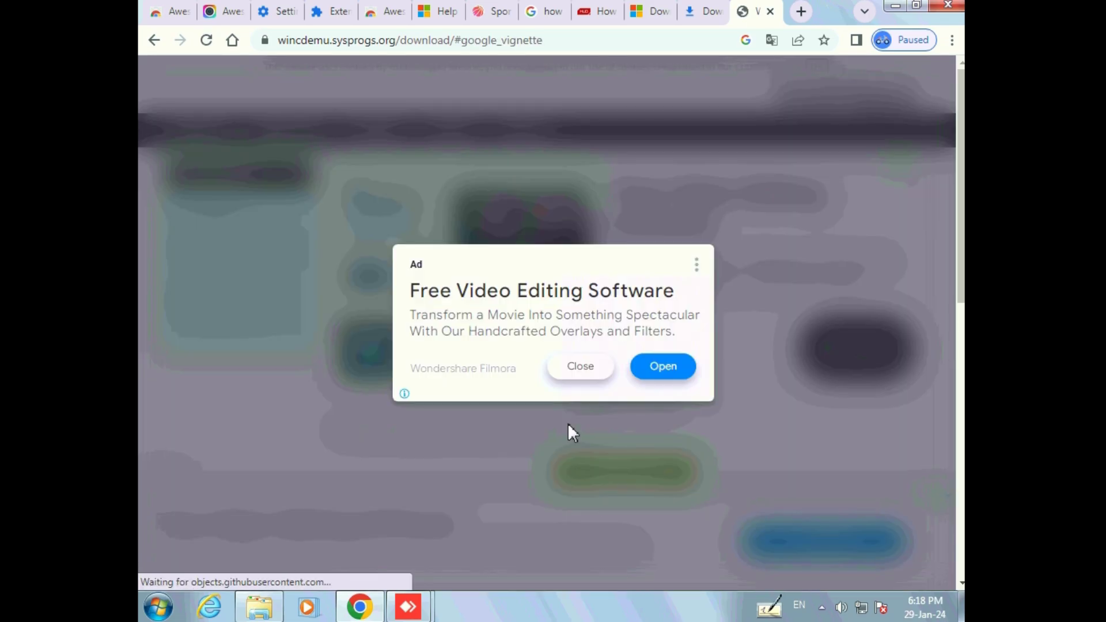
{"action": "left_click", "coordinate": [582, 375]}
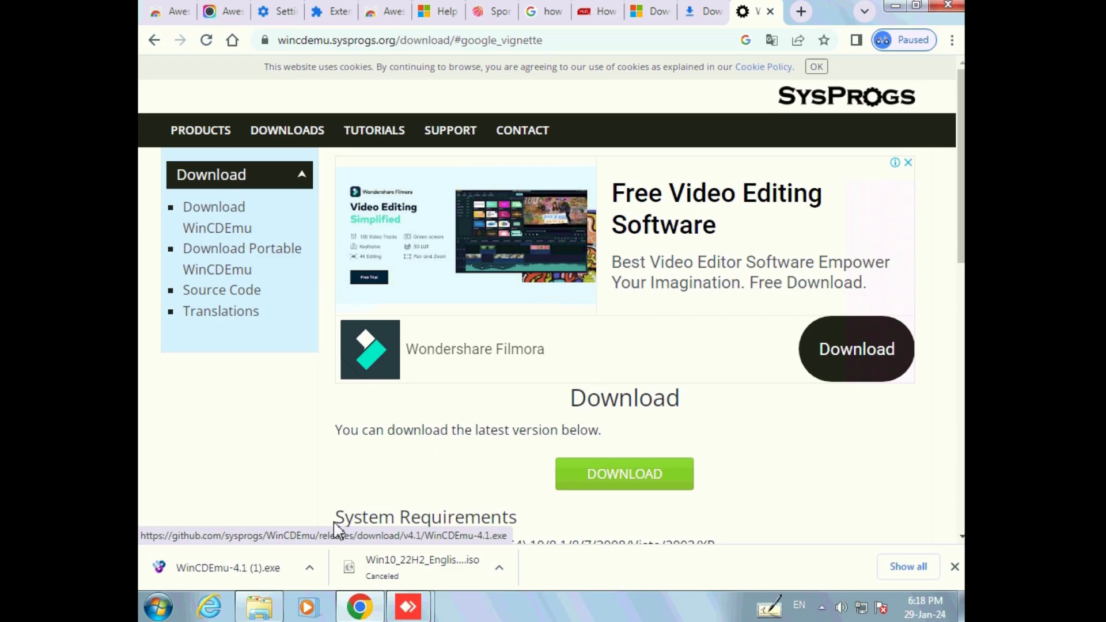
{"action": "left_click", "coordinate": [309, 567]}
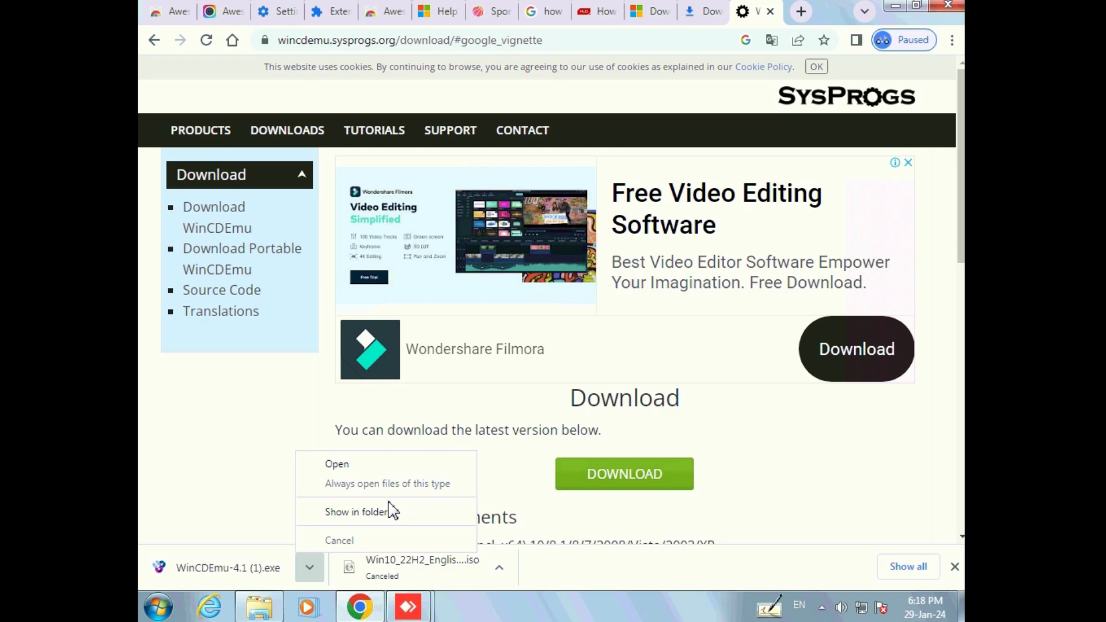
{"action": "left_click", "coordinate": [368, 512]}
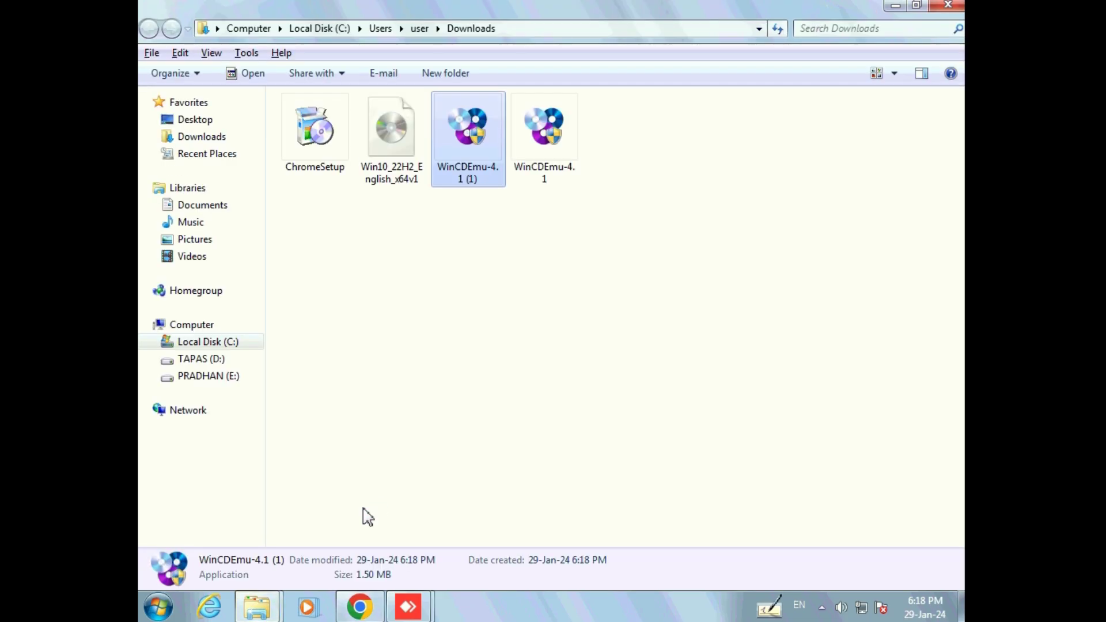
Step: Run the WinCDEmu-4.1 installer as administrator and allow it to make changes to the computer
{"action": "left_click", "coordinate": [544, 156]}
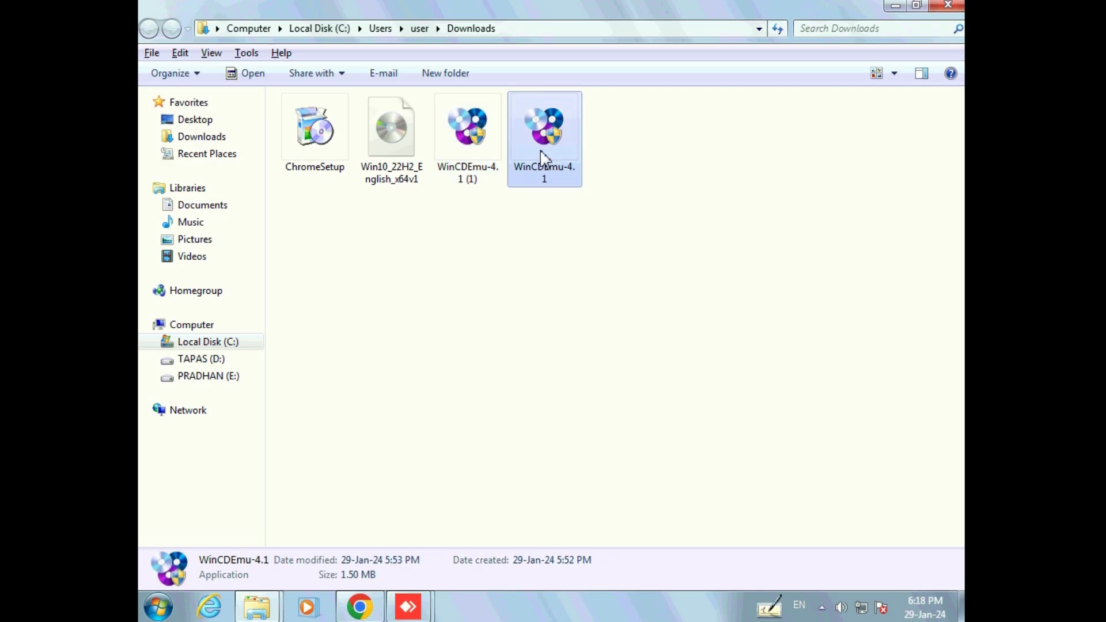
{"action": "right_click", "coordinate": [543, 156]}
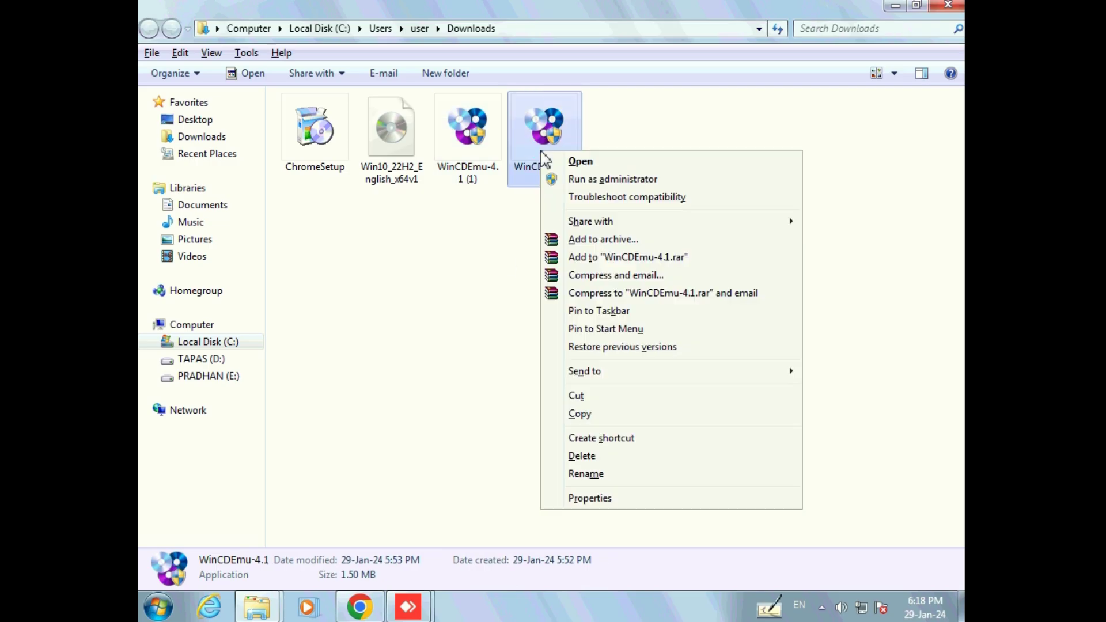
{"action": "left_click", "coordinate": [591, 181]}
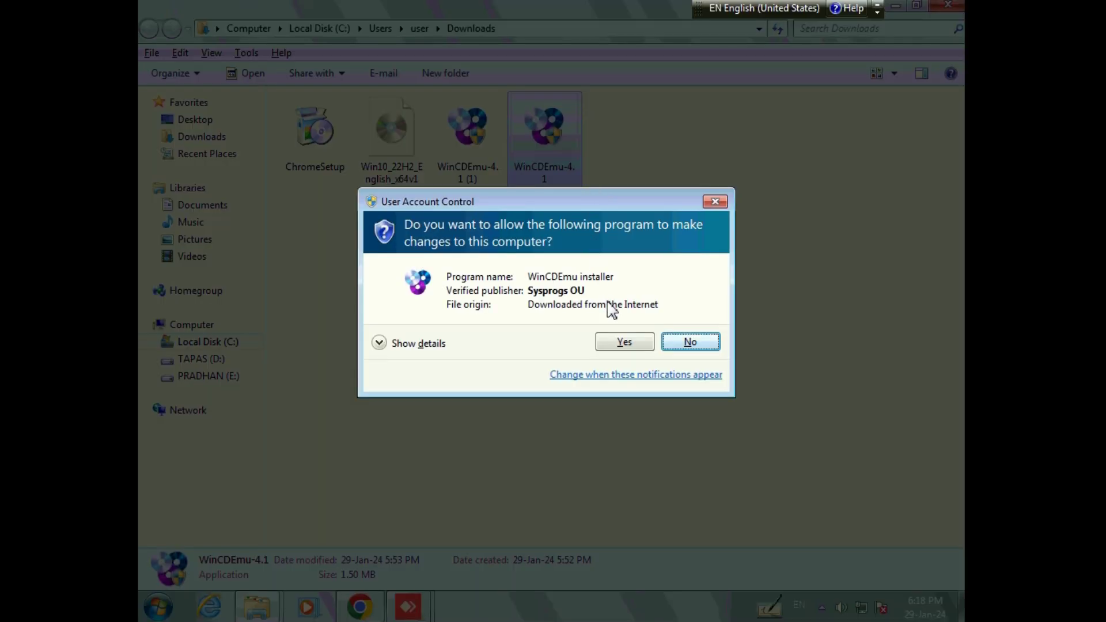
{"action": "left_click", "coordinate": [624, 345]}
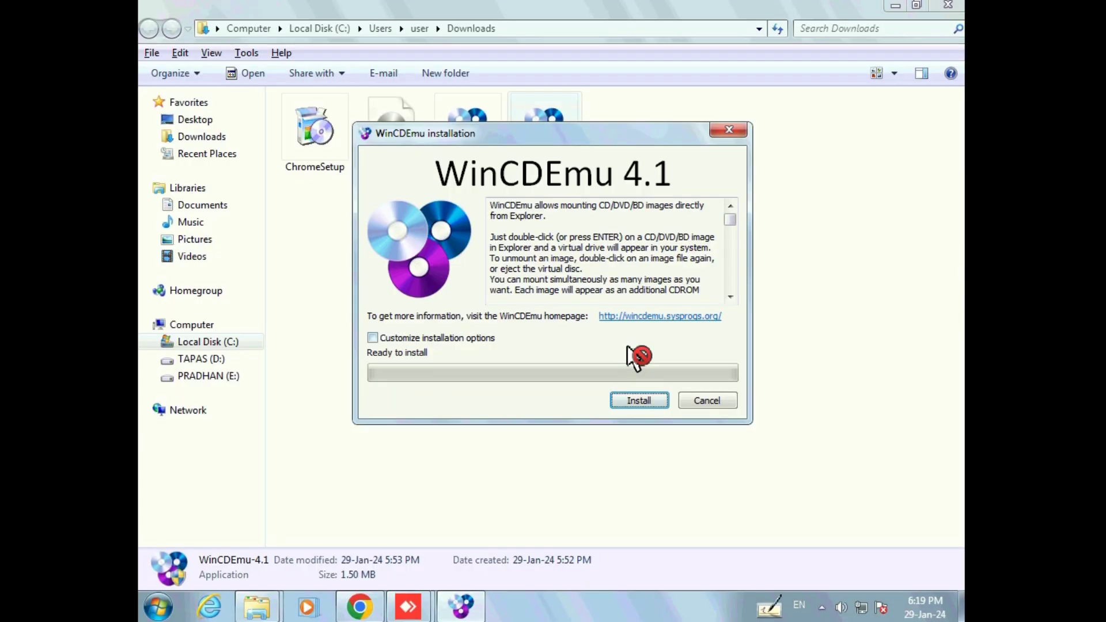
Step: Customize the WinCDEmu installation options to require administrator rights (UAC) for mounting images
{"action": "key", "text": "alt+c"}
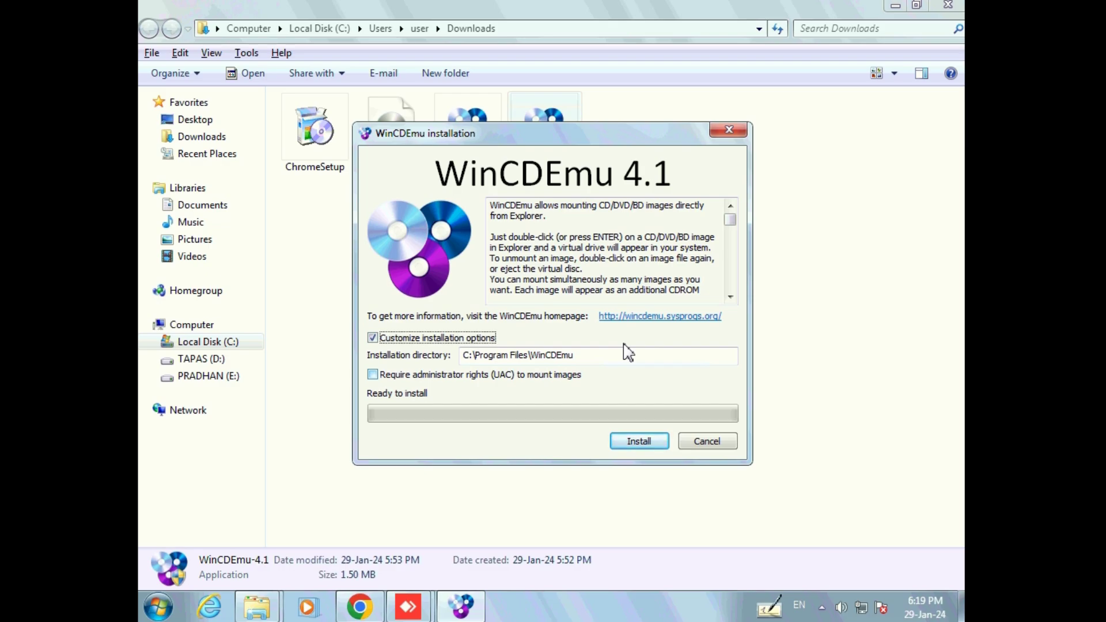
{"action": "key", "text": "Tab"}
{"action": "key", "text": "Tab"}
{"action": "key", "text": "space"}
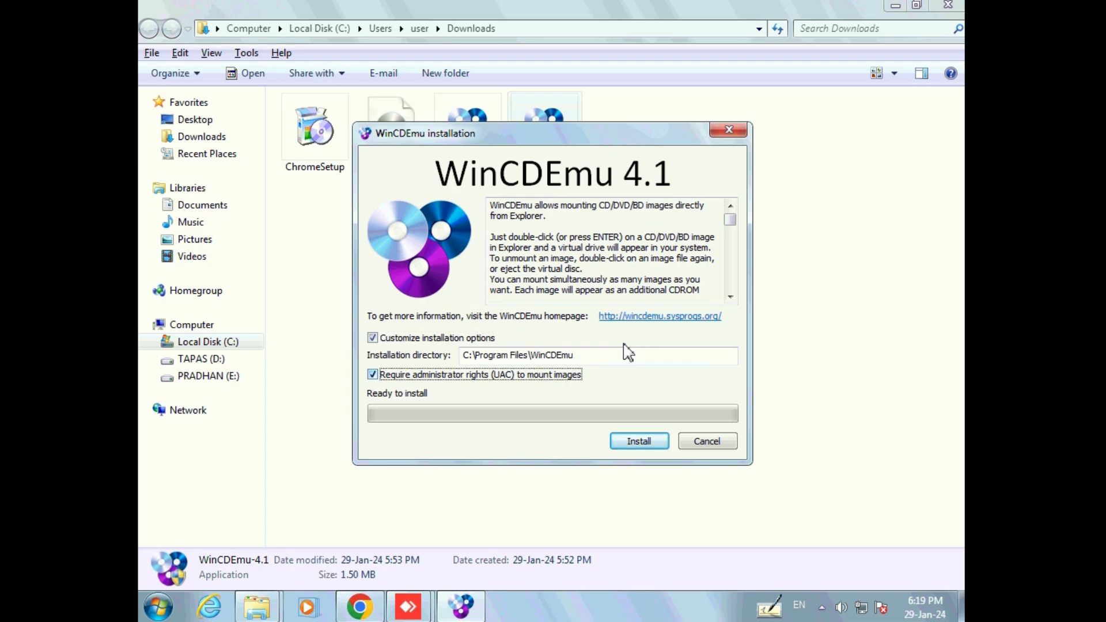
Step: Install WinCDEmu, accept the SysProgs.org storage controllers device software and close the installer
{"action": "key", "text": "Return"}
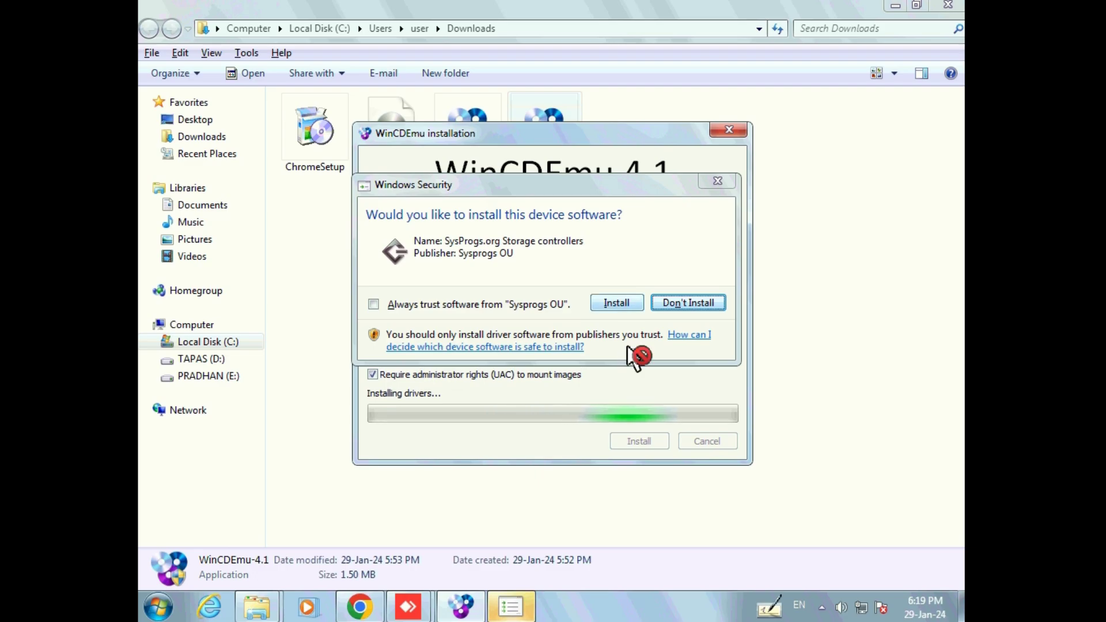
{"action": "key", "text": "alt+i"}
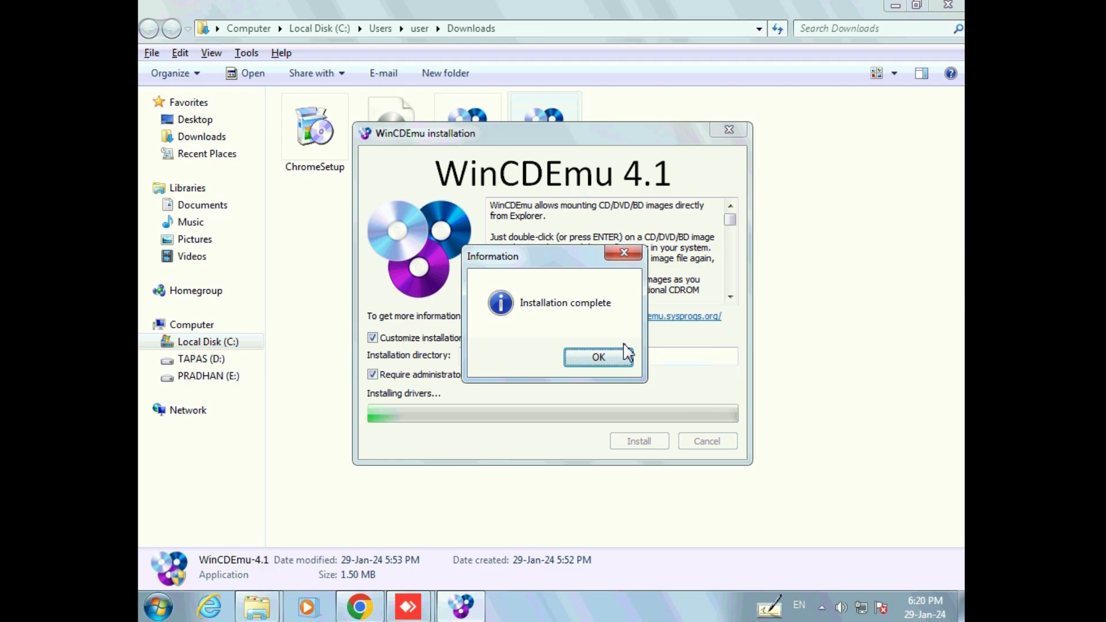
{"action": "left_click", "coordinate": [628, 353]}
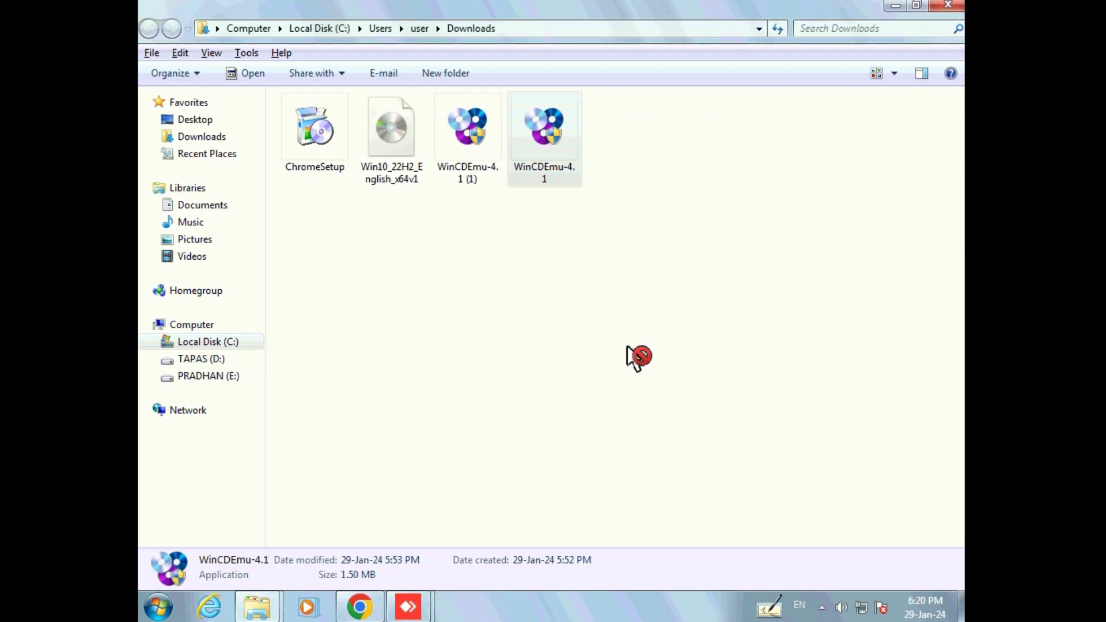
Step: Mount the Win10_22H2_English_x32v1 disc image with WinCDEmu as a data disc on drive W:, allowing the mounter to make changes
{"action": "key", "text": "Left"}
{"action": "key", "text": "Left"}
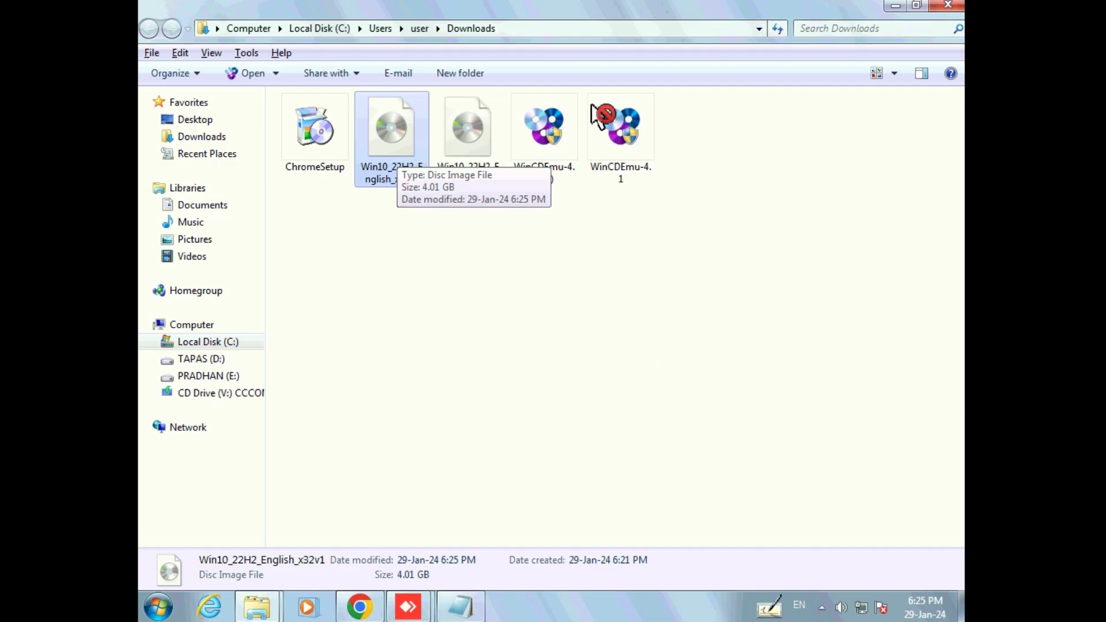
{"action": "key", "text": "shift+F10"}
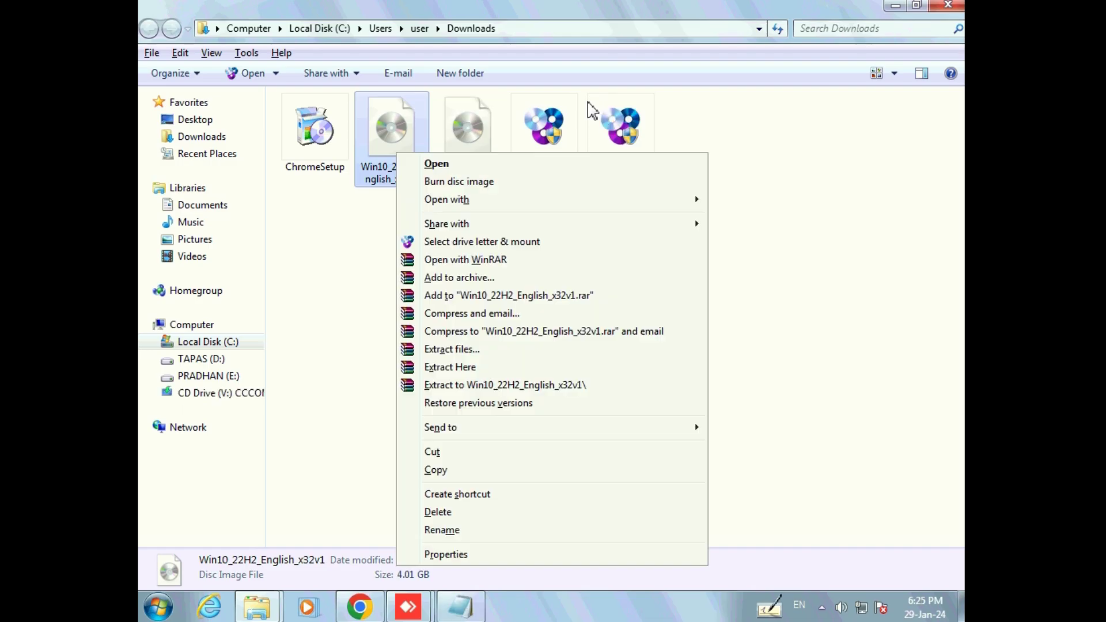
{"action": "key", "text": "Down"}
{"action": "key", "text": "Down"}
{"action": "key", "text": "Down"}
{"action": "key", "text": "Down"}
{"action": "key", "text": "Down"}
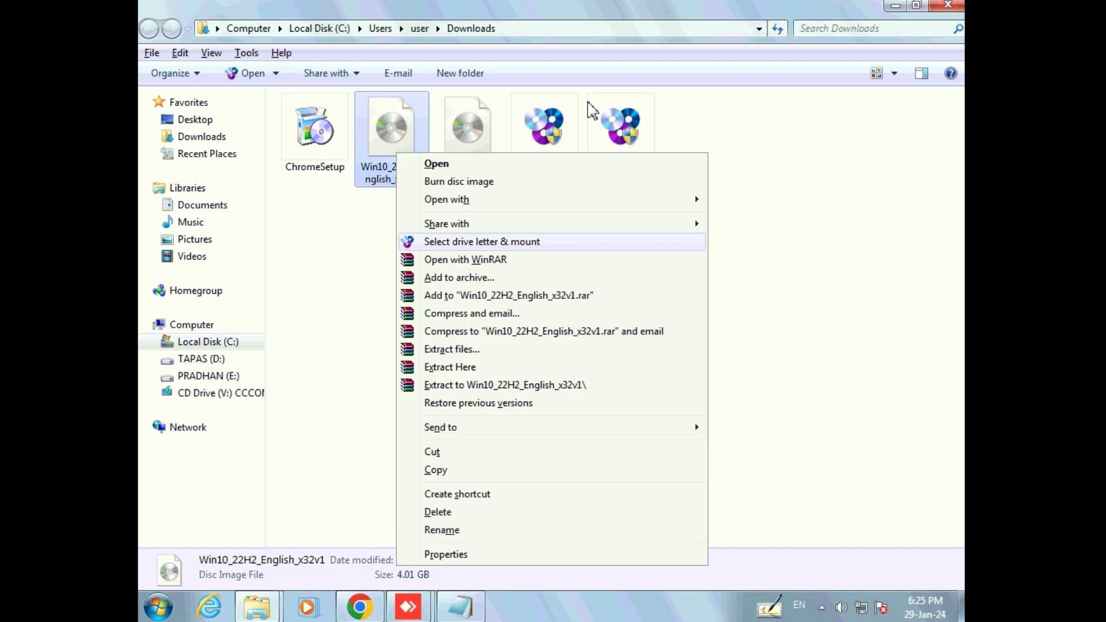
{"action": "key", "text": "Return"}
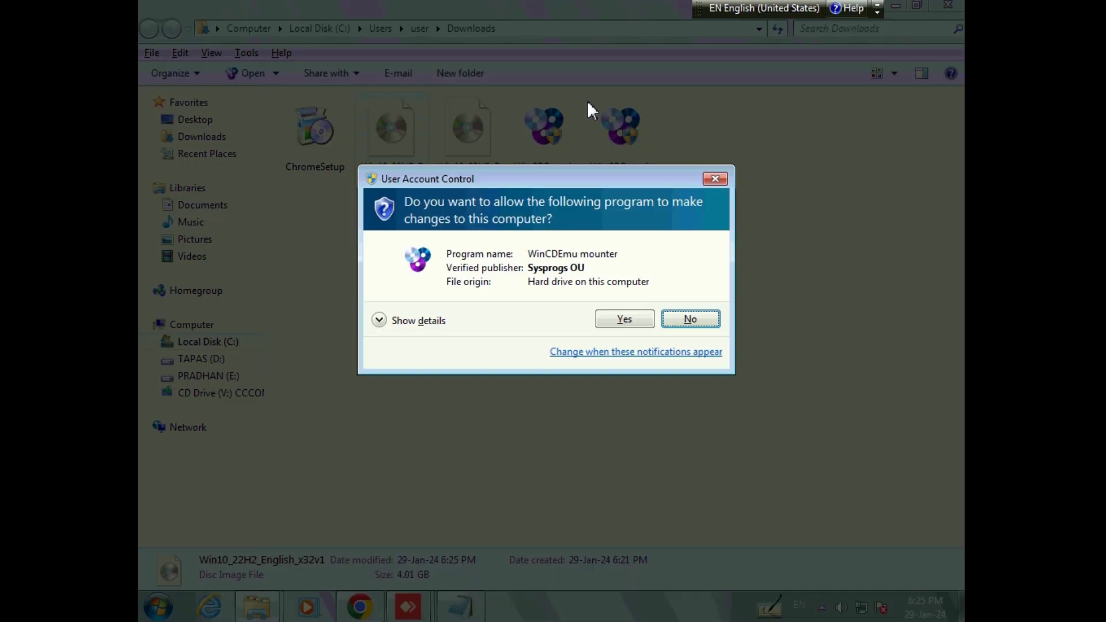
{"action": "key", "text": "alt+y"}
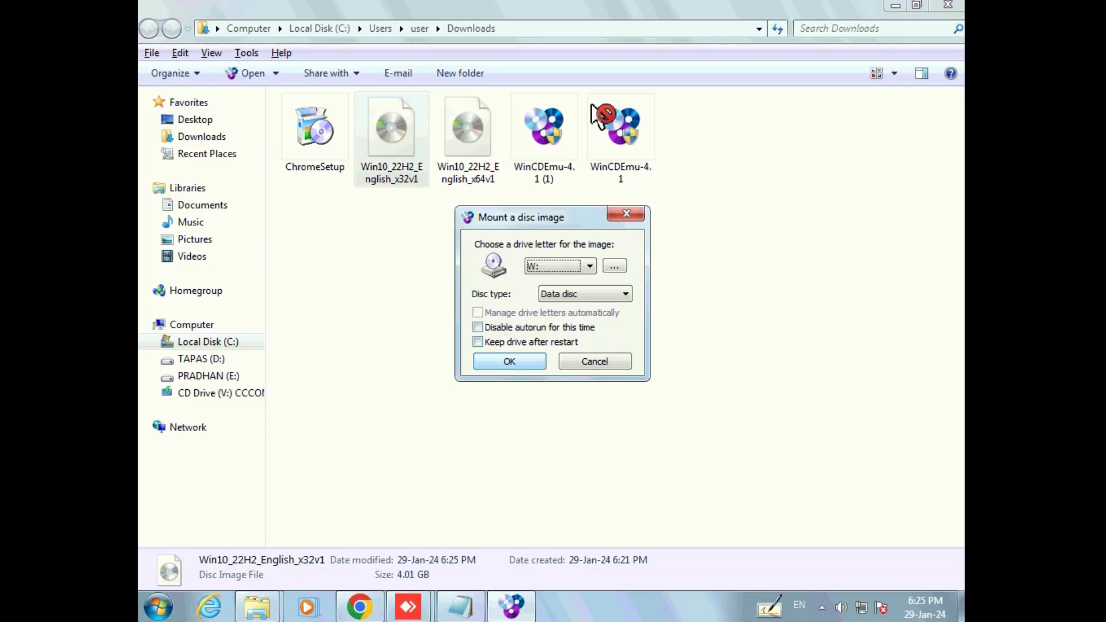
{"action": "key", "text": "Return"}
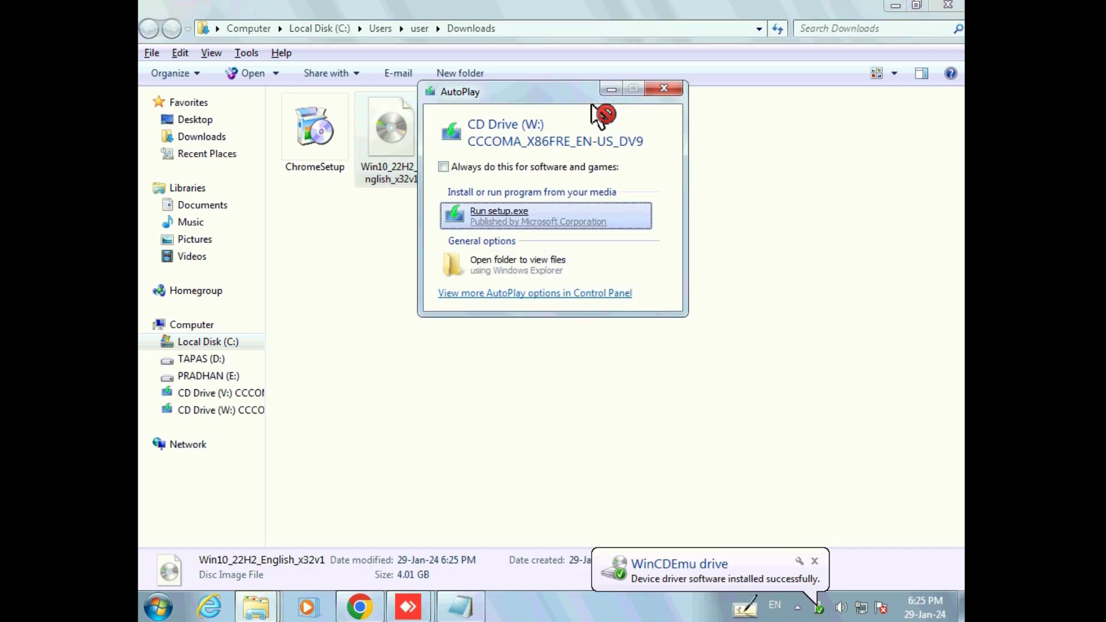
Step: Run setup.exe from the mounted CD drive W: and allow it to make changes to the computer
{"action": "key", "text": "Return"}
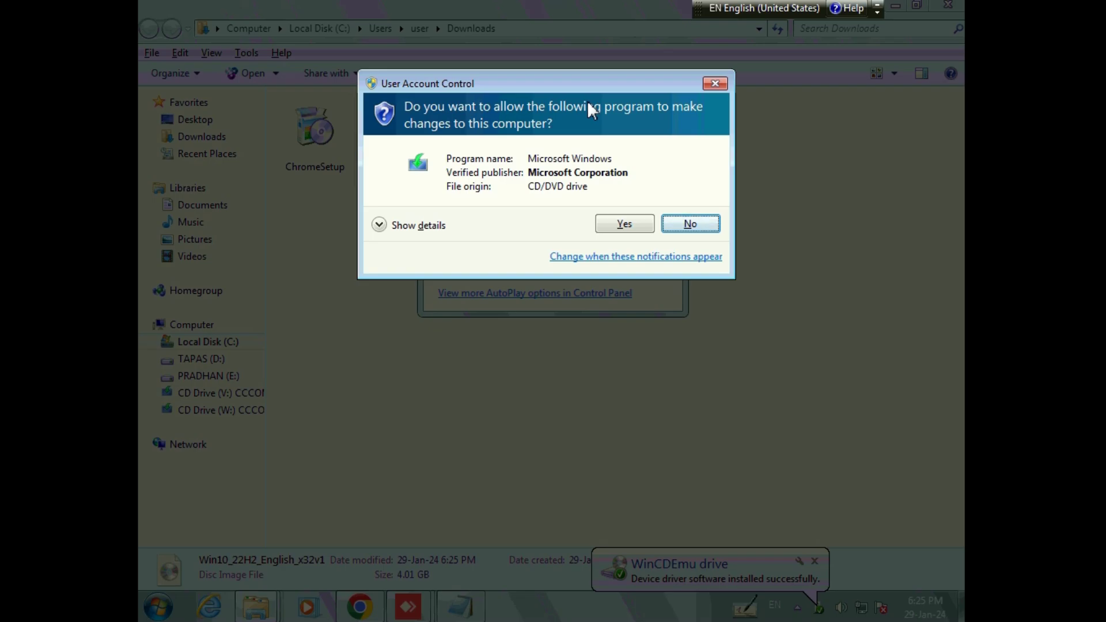
{"action": "key", "text": "Left"}
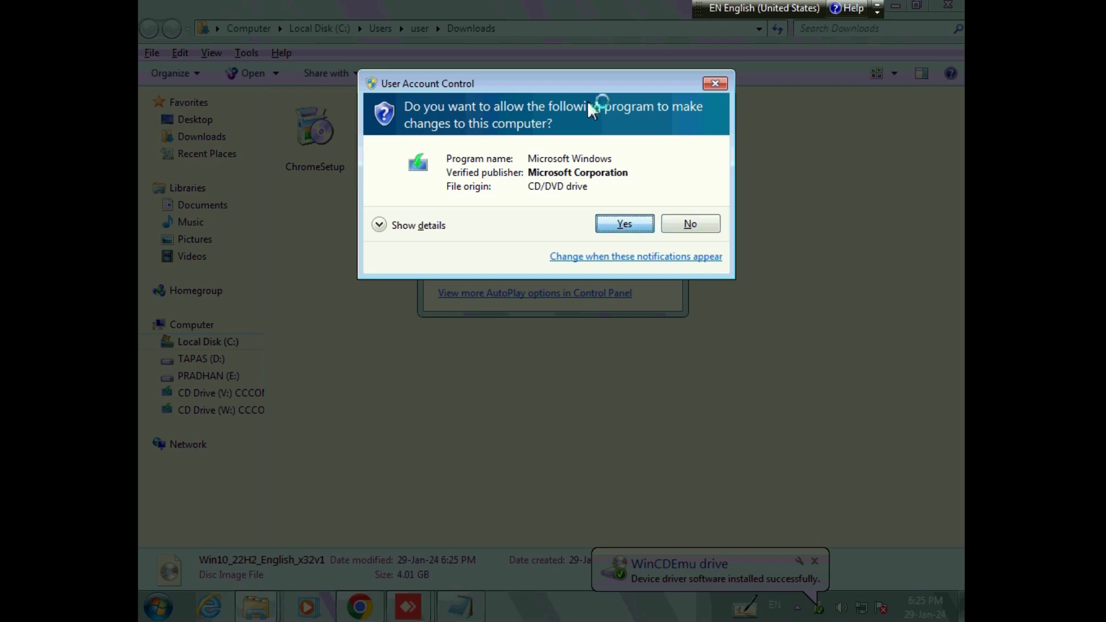
{"action": "key", "text": "Return"}
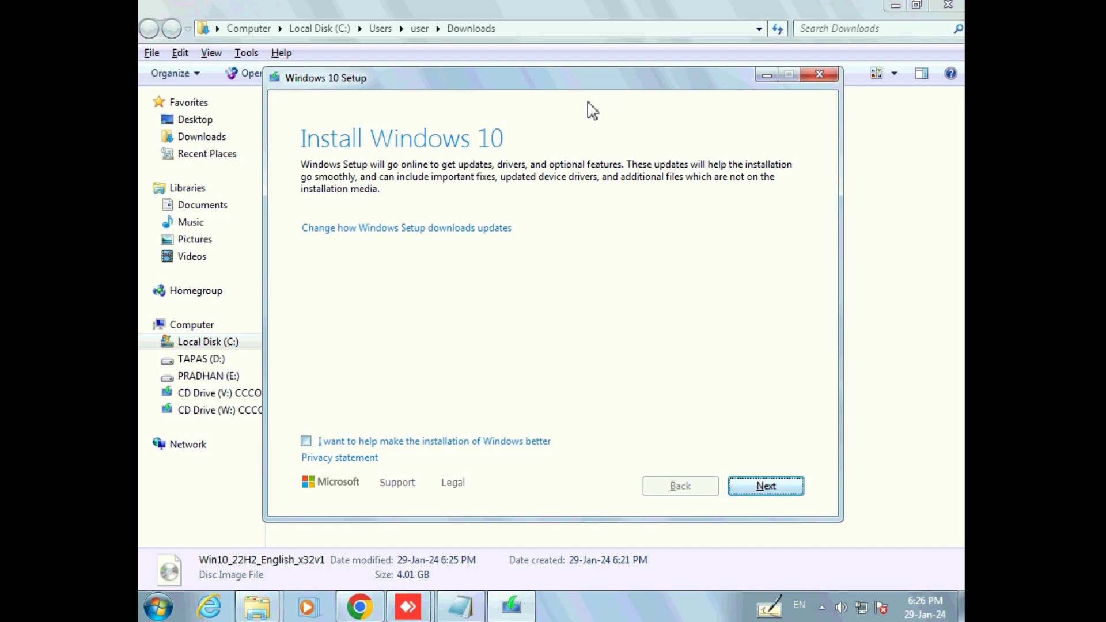
Step: Opt in to helping improve the Windows installation, continue Windows 10 Setup and dismiss the software counterfeiting warning
{"action": "key", "text": "alt+i"}
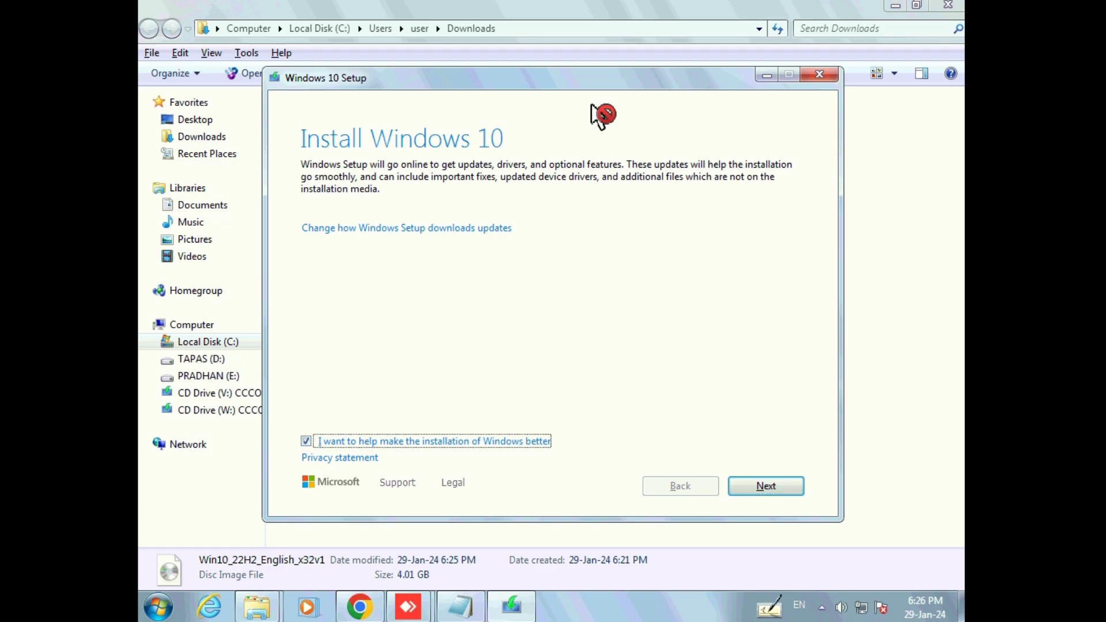
{"action": "key", "text": "alt+n"}
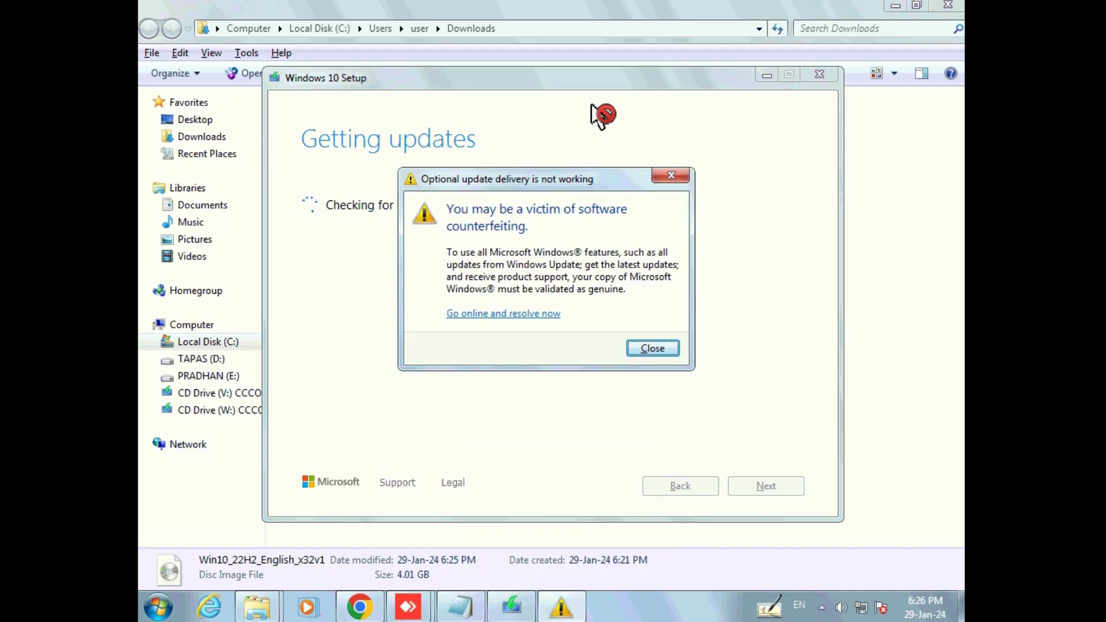
{"action": "key", "text": "Return"}
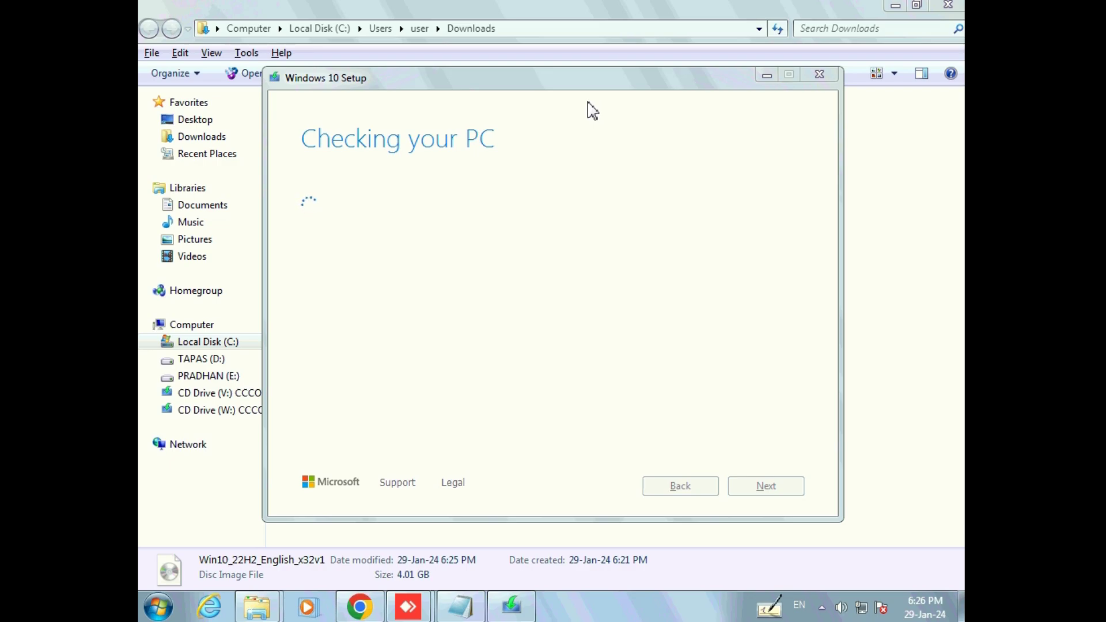
{"action": "left_click", "coordinate": [590, 105]}
{"action": "left_click", "coordinate": [592, 104]}
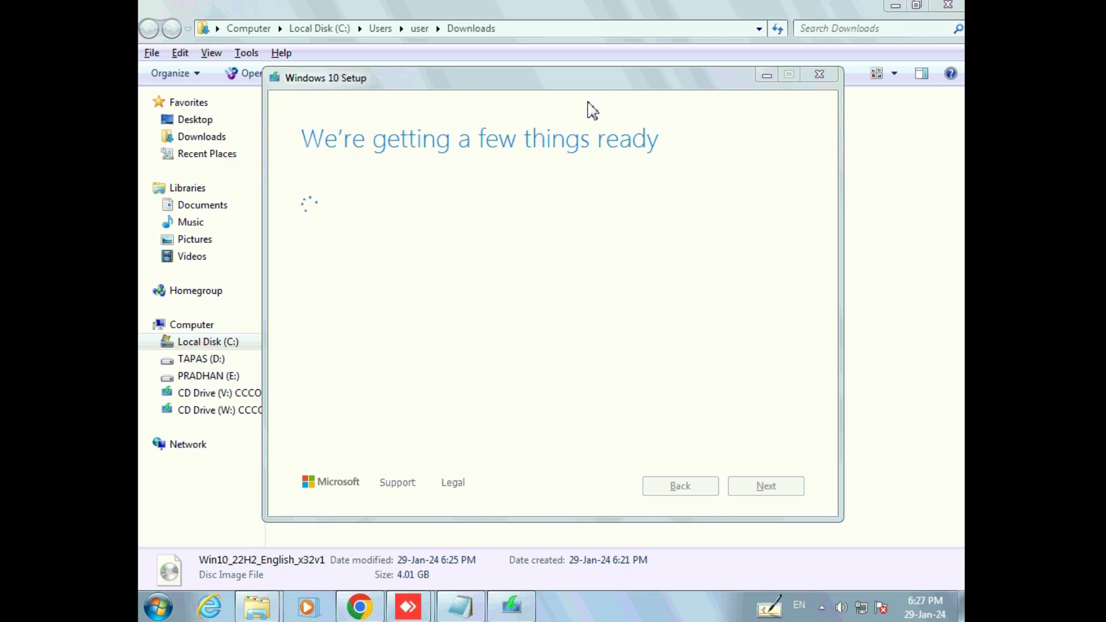
{"action": "left_click", "coordinate": [591, 106]}
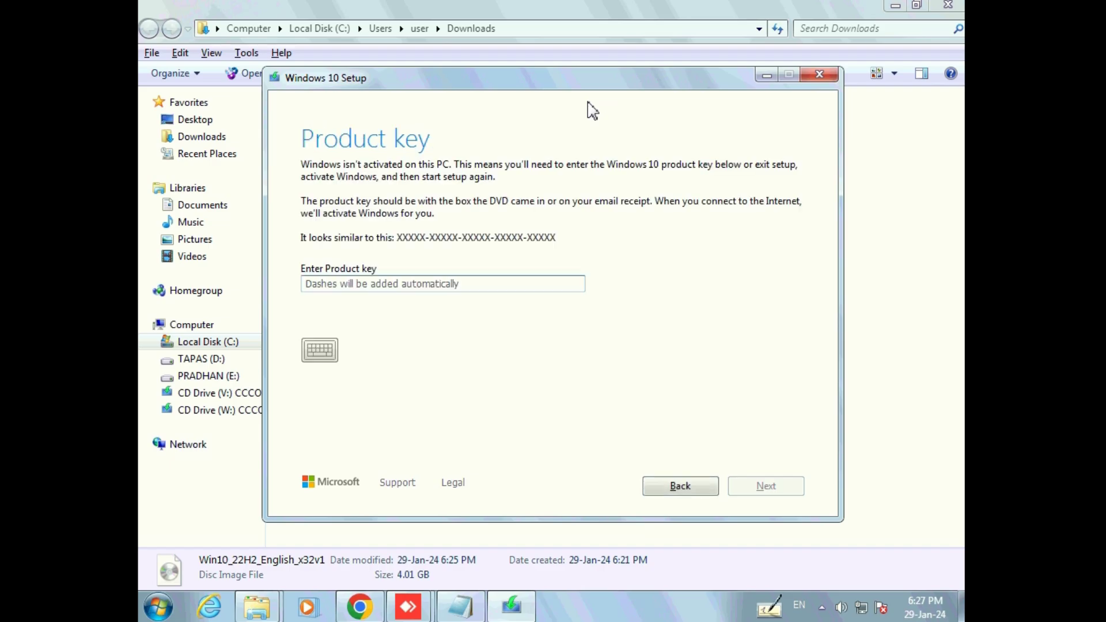
Step: Switch to Notepad, copy the generic product key and return to the Product key page of Windows 10 Setup
{"action": "left_click", "coordinate": [591, 105]}
{"action": "key", "text": "alt+Tab"}
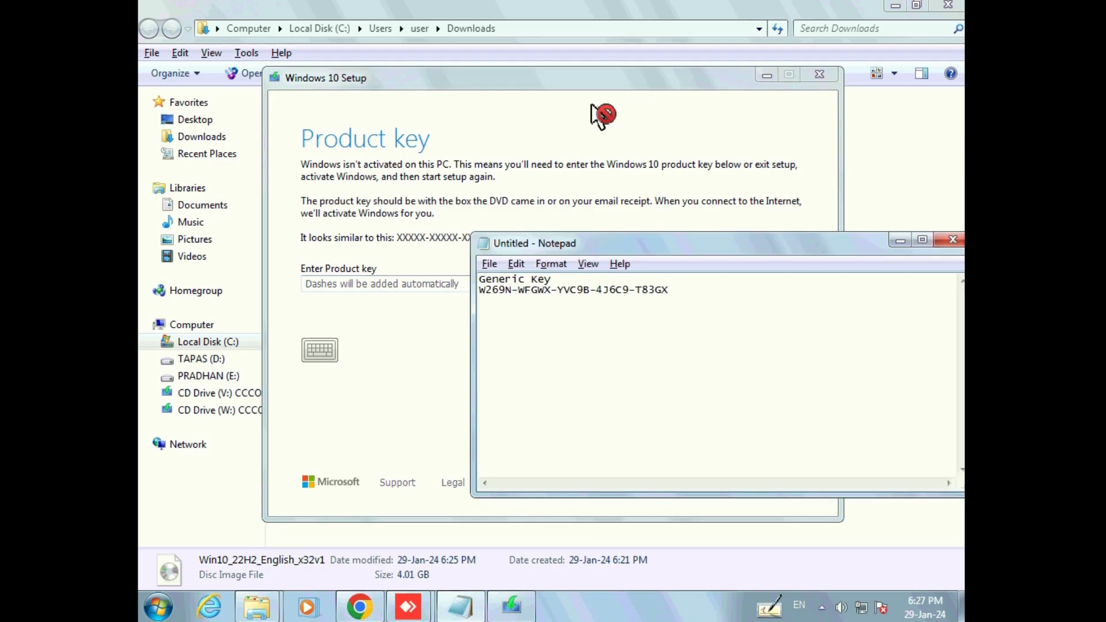
{"action": "key", "text": "shift+Left"}
{"action": "key", "text": "shift+Left"}
{"action": "key", "text": "shift+Left"}
{"action": "key", "text": "shift+Left"}
{"action": "key", "text": "shift+Left"}
{"action": "key", "text": "shift+Left"}
{"action": "key", "text": "shift+Left"}
{"action": "key", "text": "shift+Left"}
{"action": "key", "text": "shift+Left"}
{"action": "key", "text": "shift+Left"}
{"action": "key", "text": "shift+Left"}
{"action": "key", "text": "shift+Left"}
{"action": "key", "text": "shift+Left"}
{"action": "key", "text": "shift+Left"}
{"action": "key", "text": "shift+Left"}
{"action": "key", "text": "shift+Left"}
{"action": "key", "text": "shift+Left"}
{"action": "key", "text": "shift+Left"}
{"action": "key", "text": "shift+Left"}
{"action": "key", "text": "shift+Left"}
{"action": "key", "text": "ctrl+c"}
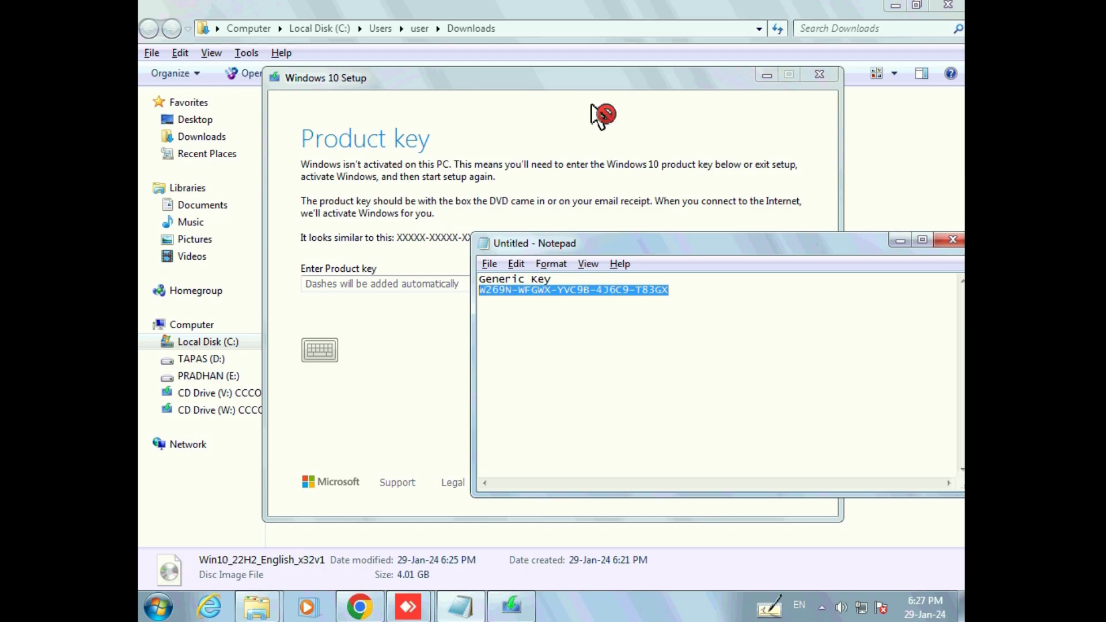
{"action": "left_click", "coordinate": [599, 115]}
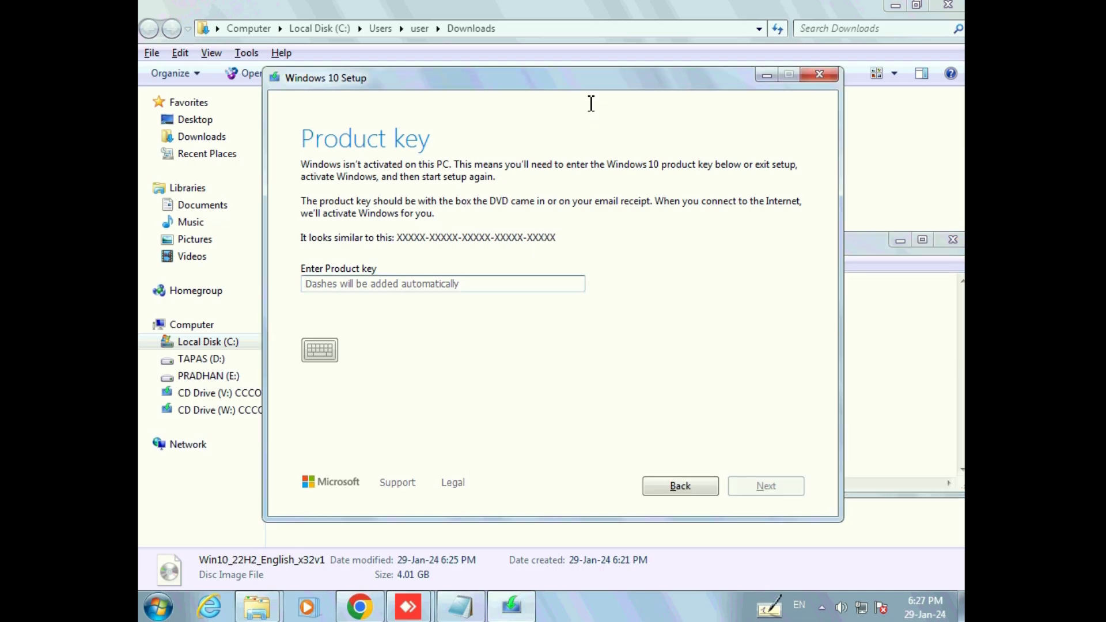
Step: Enter the copied product key in Windows 10 Setup, continue and accept the applicable notices and license terms
{"action": "key", "text": "ctrl+v"}
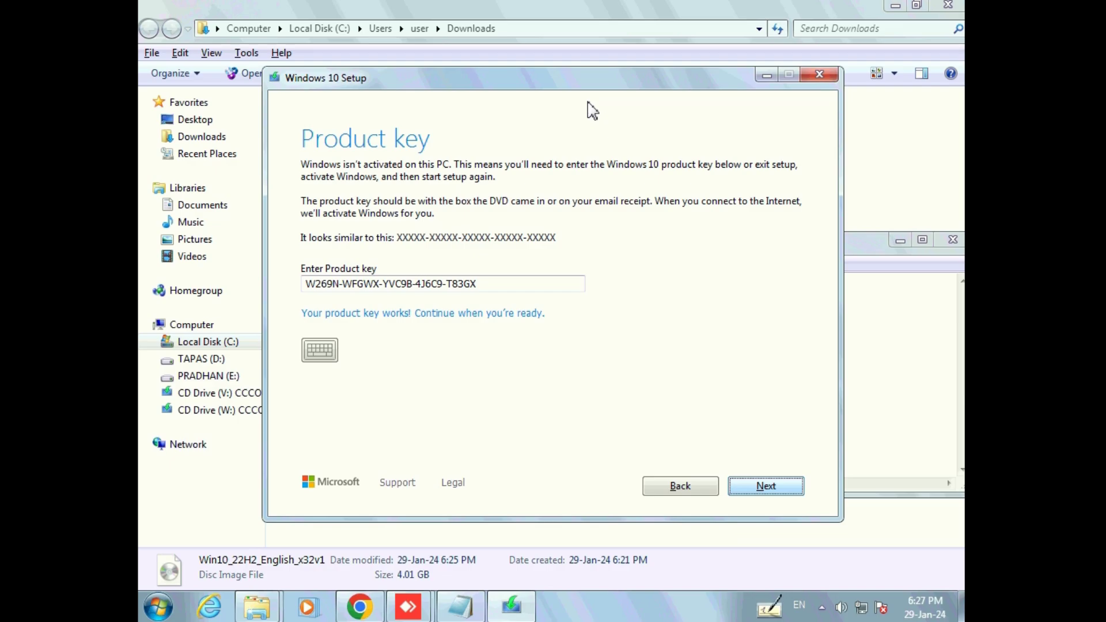
{"action": "key", "text": "Return"}
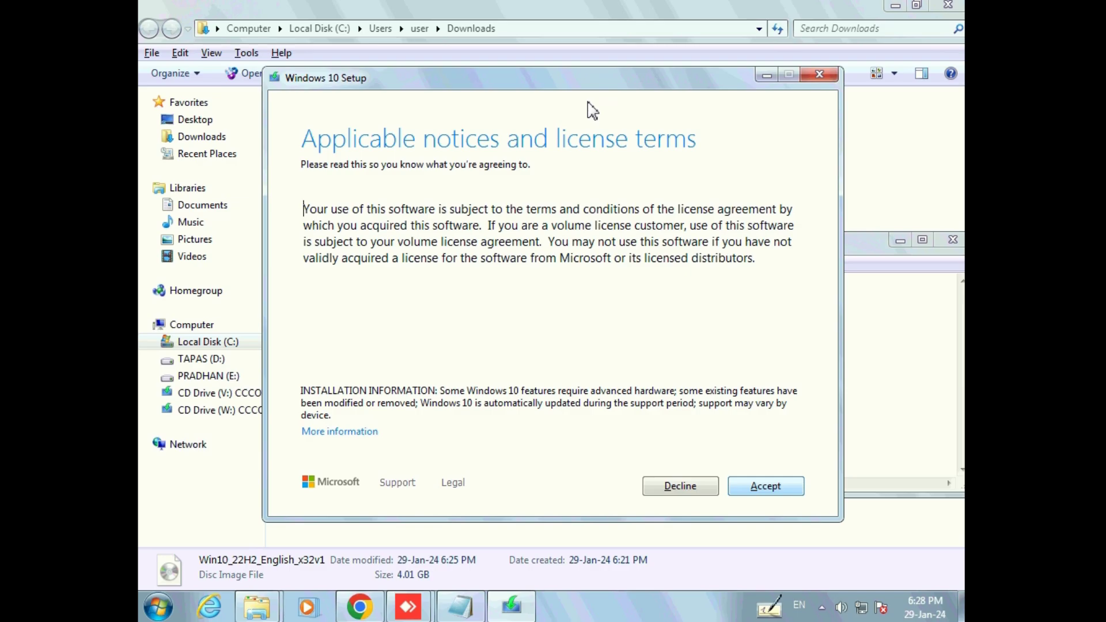
{"action": "key", "text": "Return"}
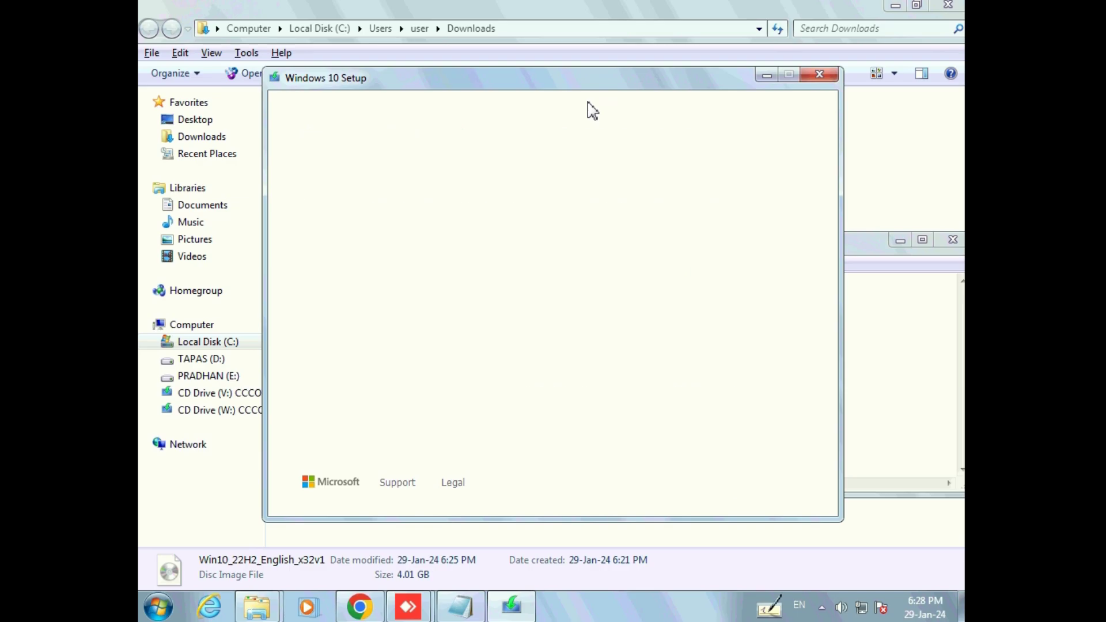
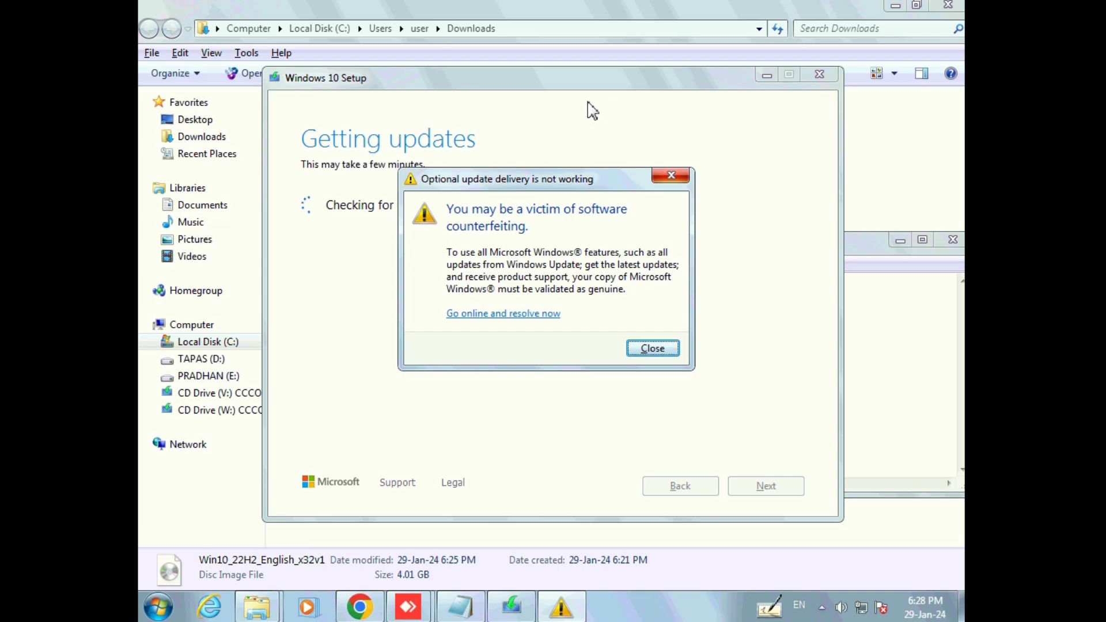
Step: Dismiss the recurring software counterfeiting warnings while Setup checks for updates, and bring its Ready to install page into focus
{"action": "key", "text": "Return"}
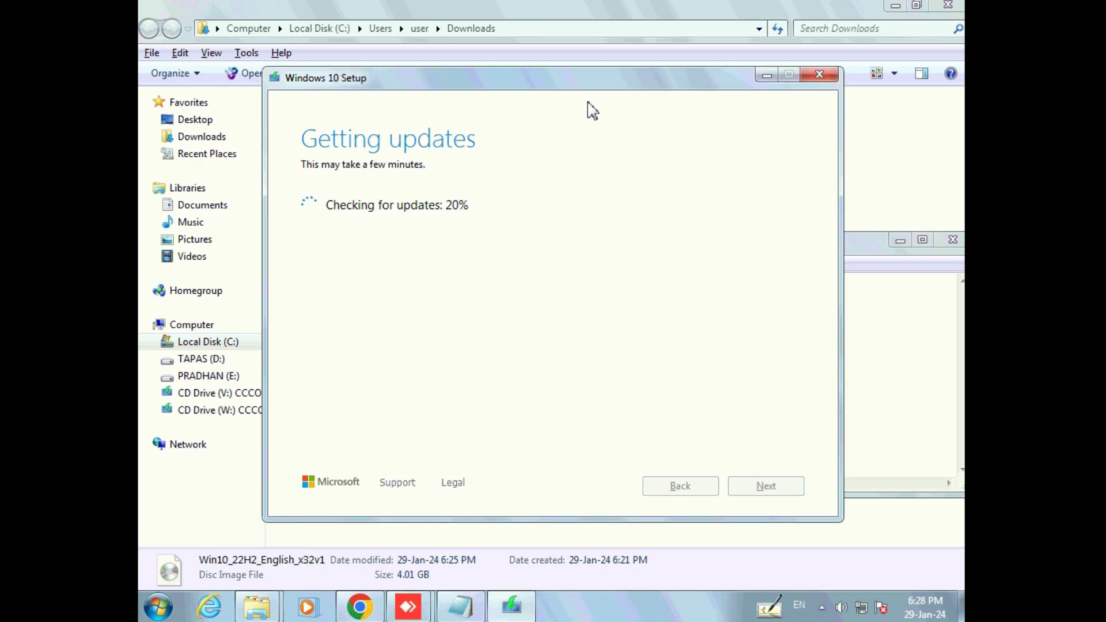
{"action": "left_click", "coordinate": [590, 106]}
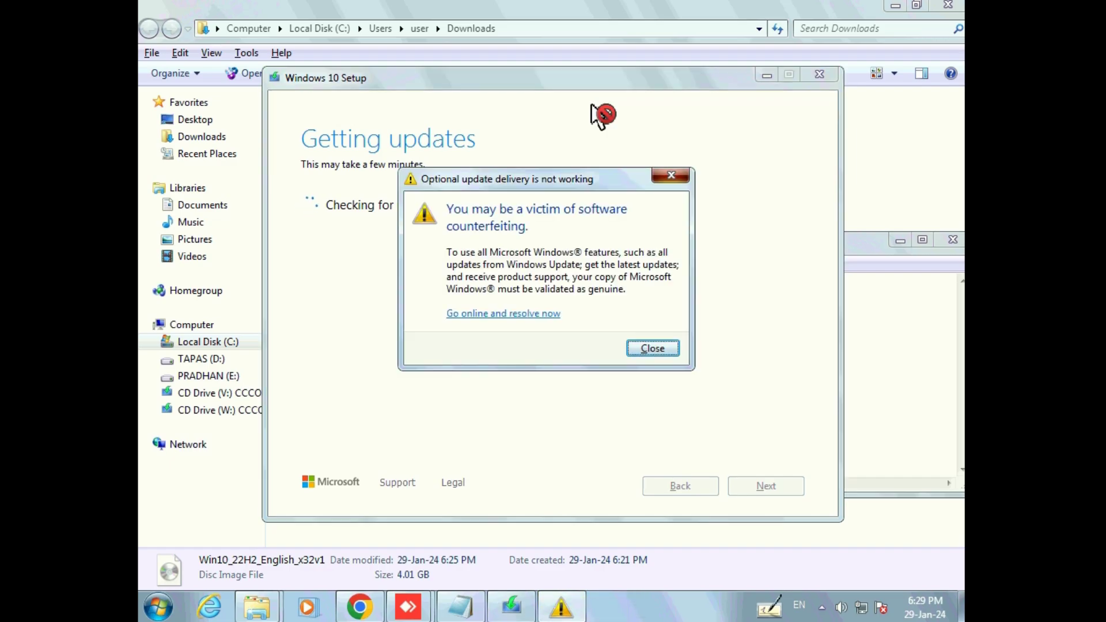
{"action": "key", "text": "Return"}
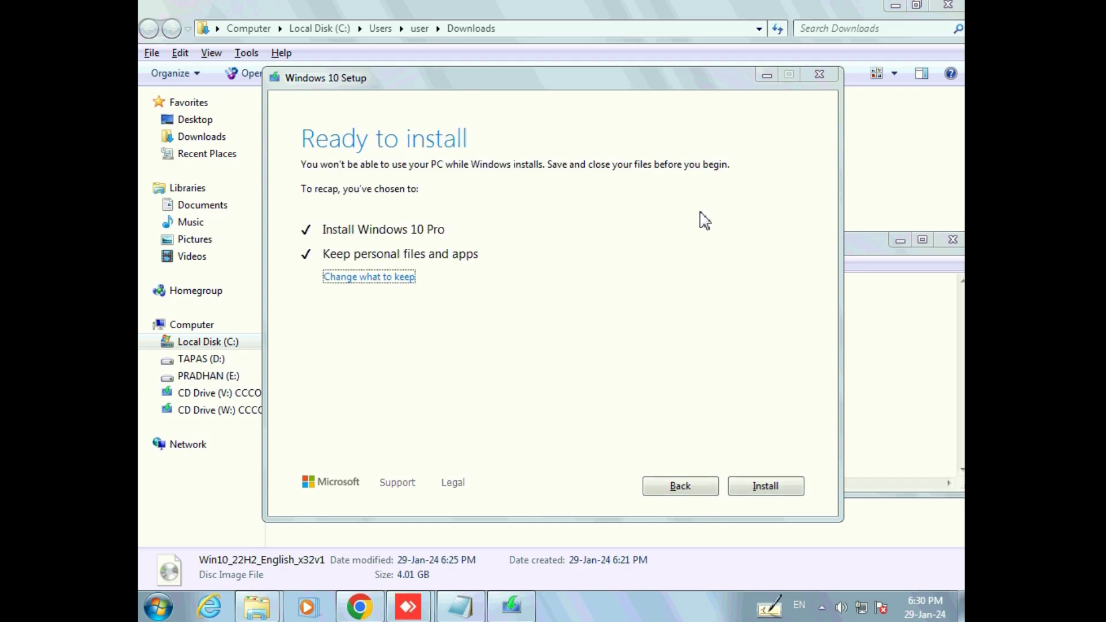
{"action": "left_click", "coordinate": [708, 225]}
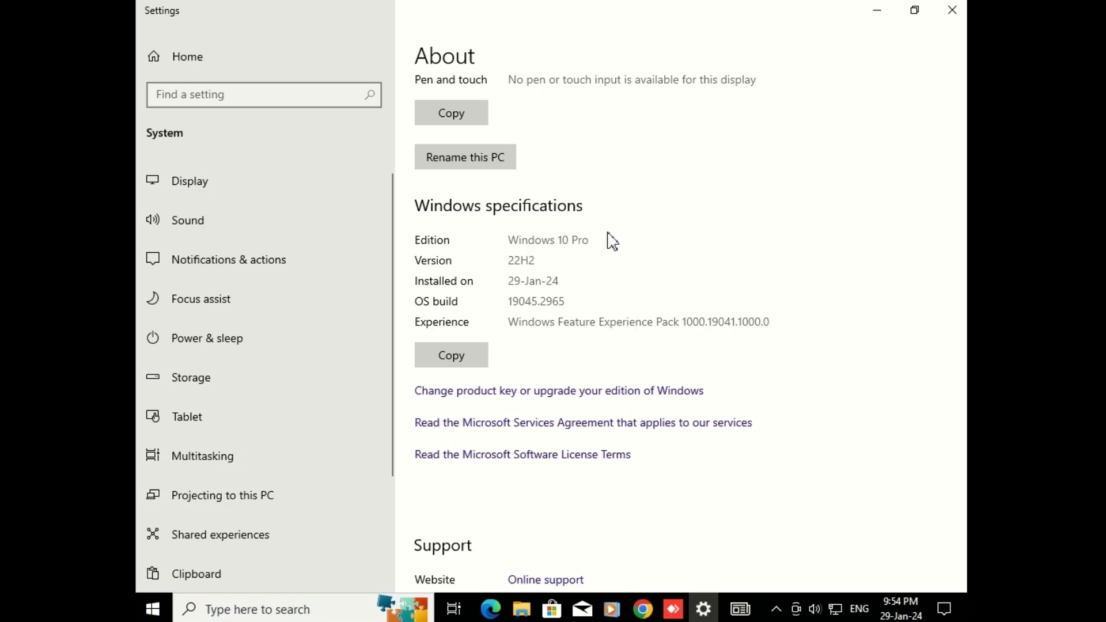
Step: Examine the Edition entry under Windows specifications on the About page, and close Settings
{"action": "left_click_drag", "start_coordinate": [524, 241], "coordinate": [592, 242]}
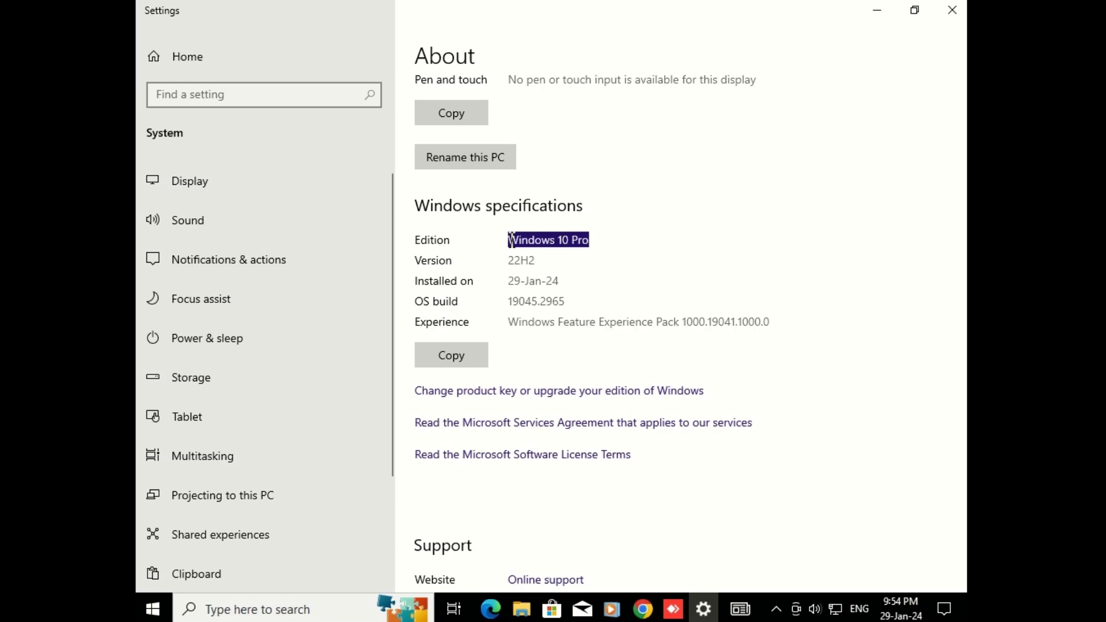
{"action": "left_click", "coordinate": [592, 242]}
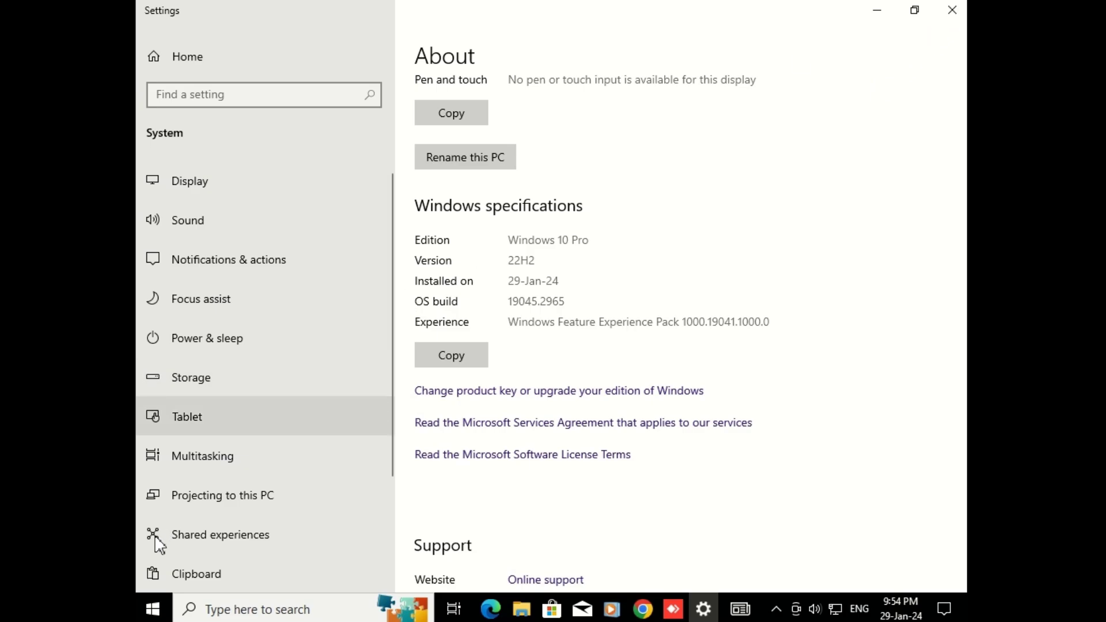
{"action": "left_click", "coordinate": [952, 10]}
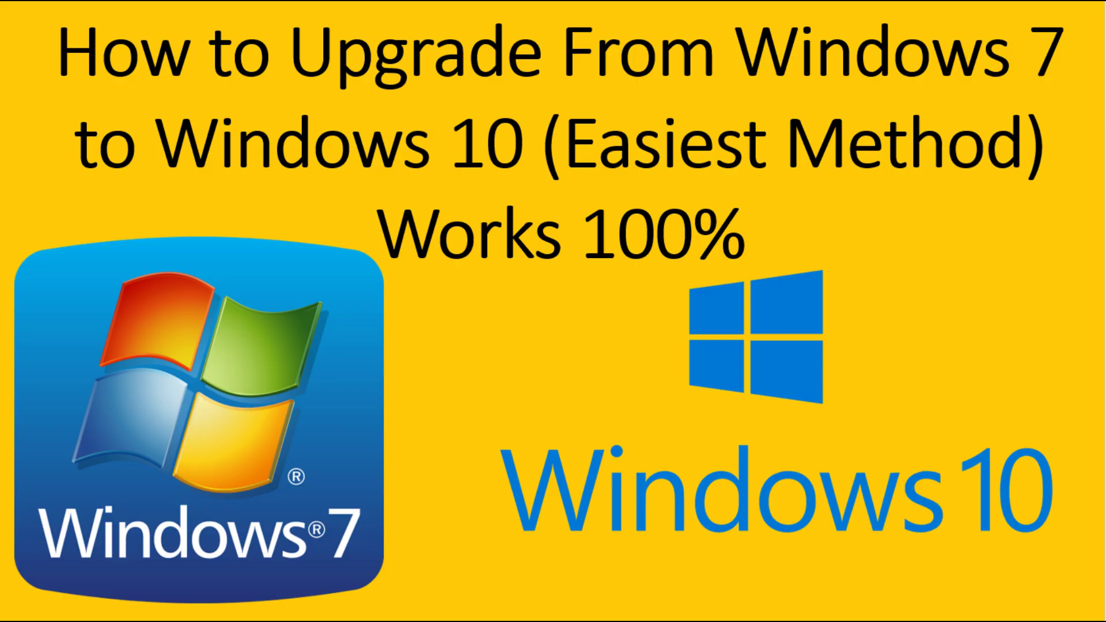